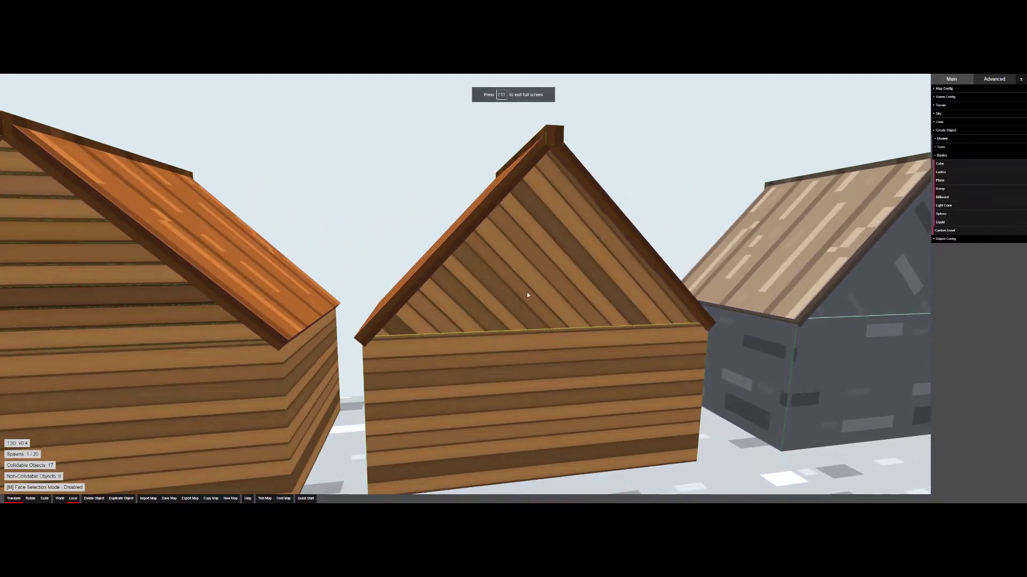
# Step: Start a test run of the map and inspect the gables and roofs of the two wooden houses
pyautogui.press('s')
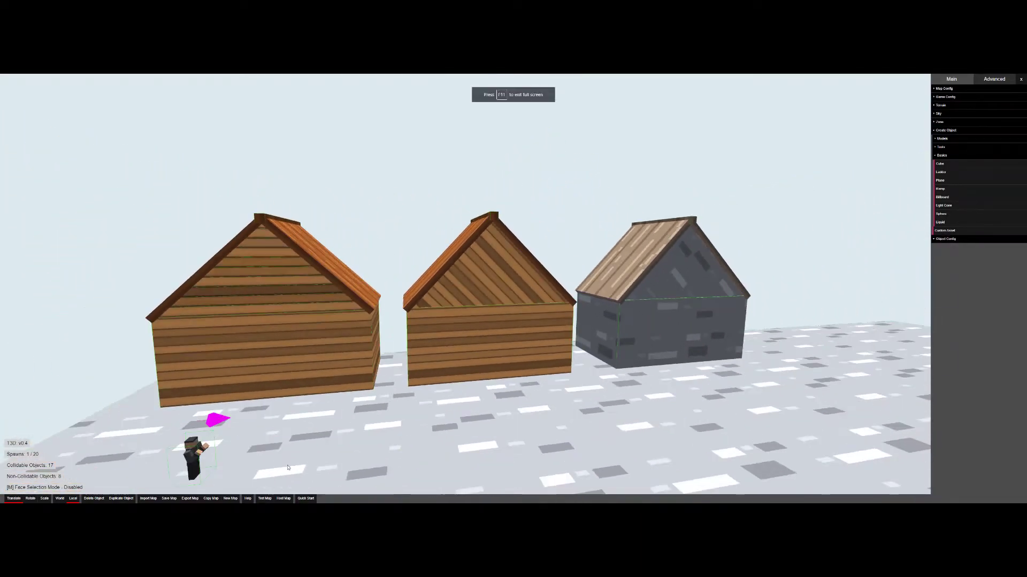
pyautogui.click(264, 498)
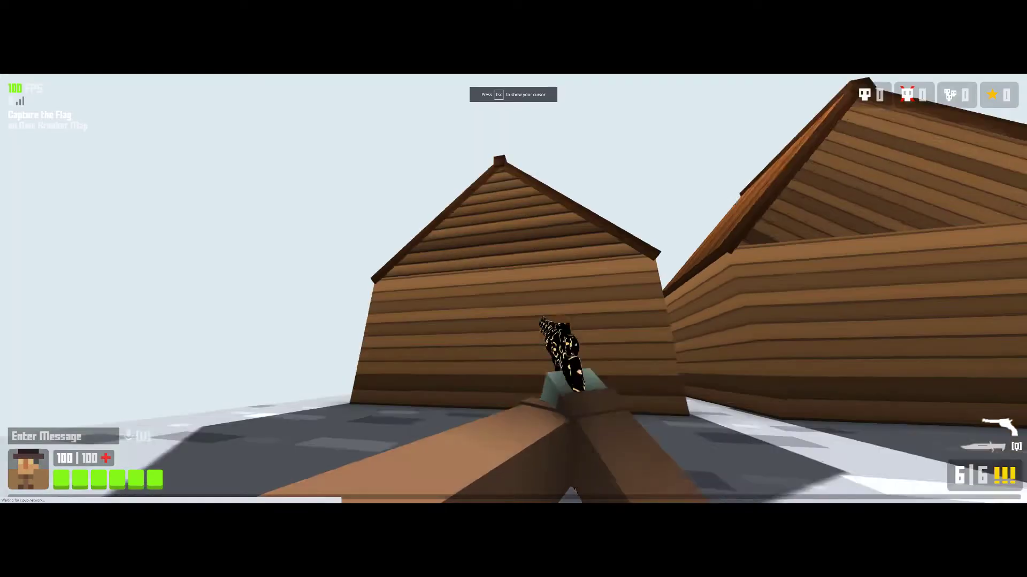
pyautogui.rightClick(513, 288)
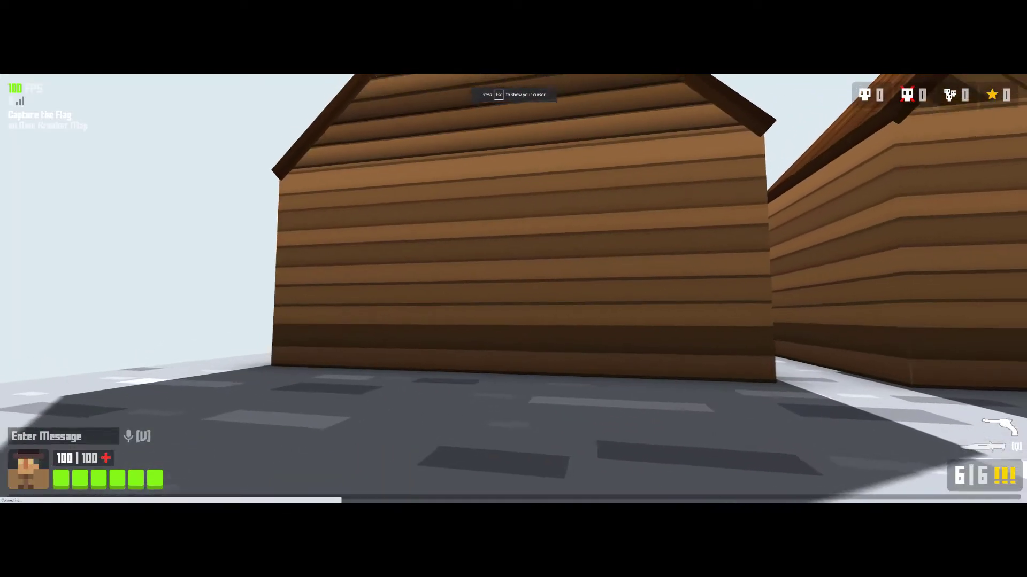
pyautogui.press('s')
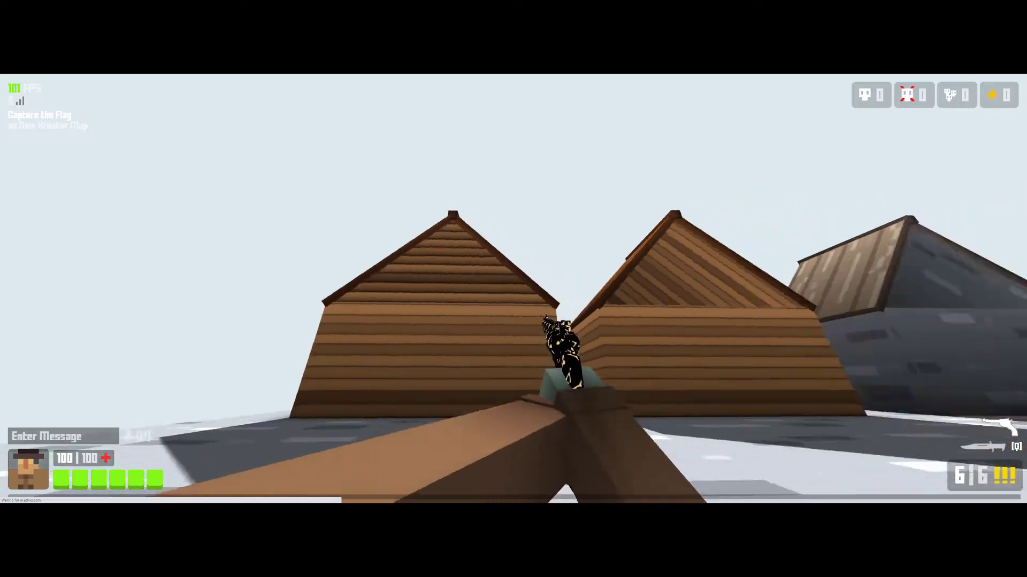
pyautogui.press('d')
pyautogui.press('w')
pyautogui.rightClick(513, 288)
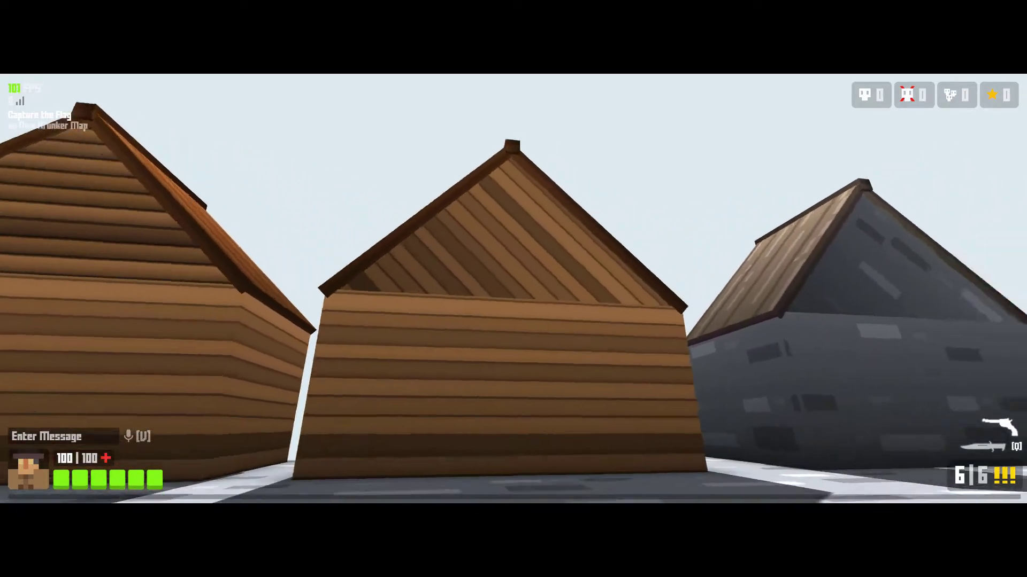
pyautogui.press('w')
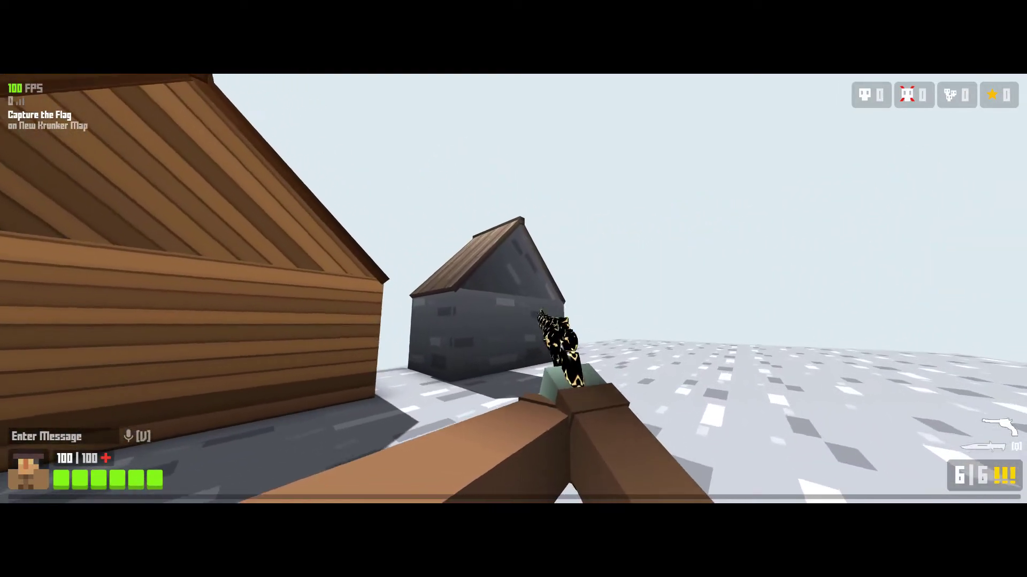
# Step: Walk over to the grey stone house, inspect its gable and roof edges, and return to the editor
pyautogui.press('w')
pyautogui.rightClick(513, 289)
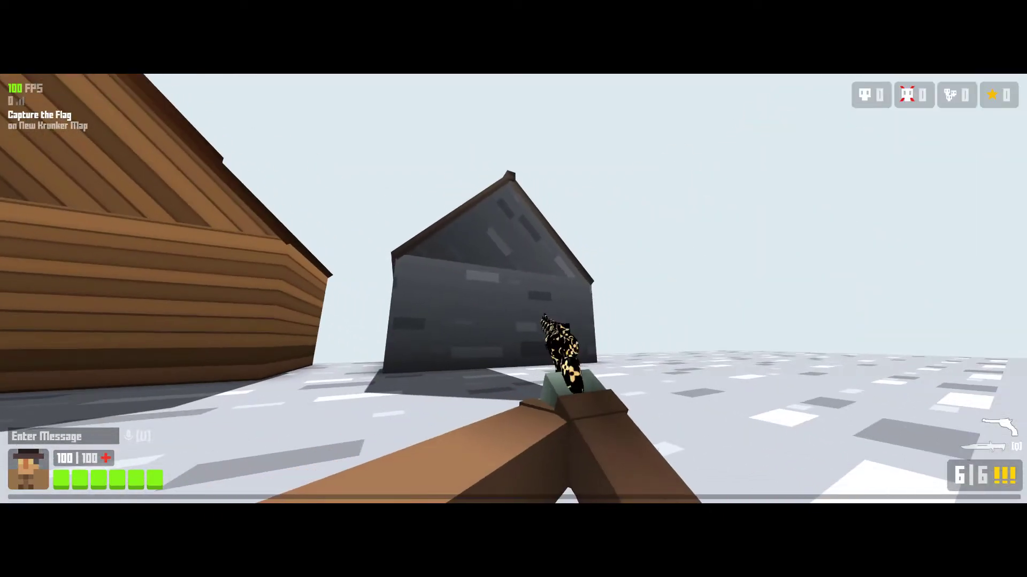
pyautogui.rightClick(513, 289)
pyautogui.press('a')
pyautogui.press('d')
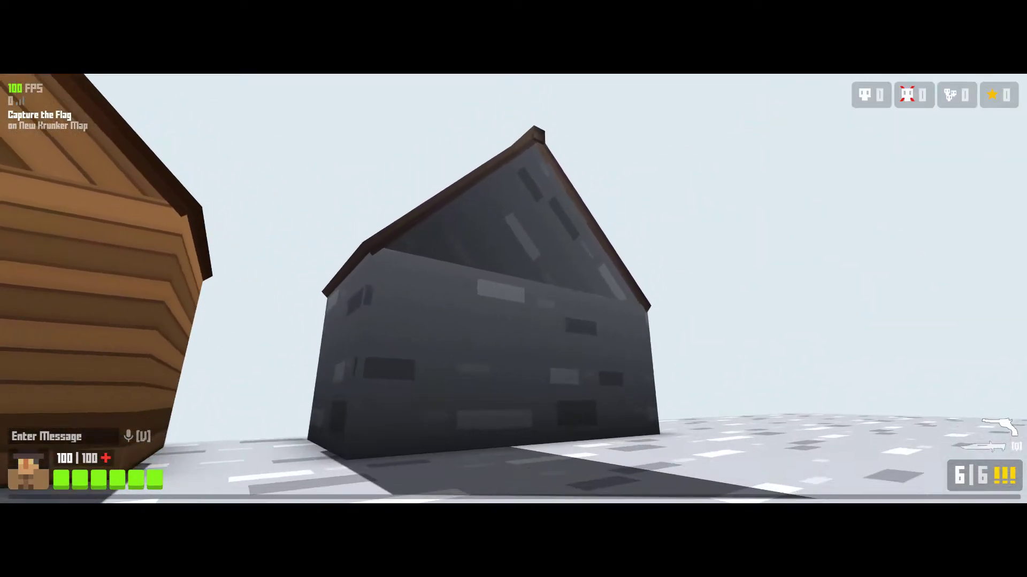
pyautogui.press('a')
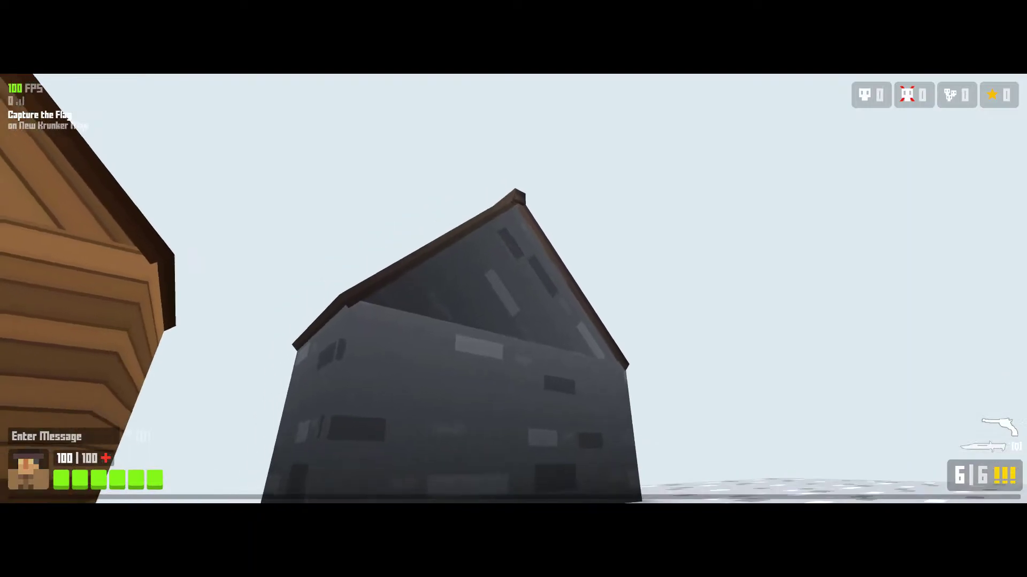
pyautogui.rightClick(514, 289)
pyautogui.press('s')
pyautogui.click(513, 289)
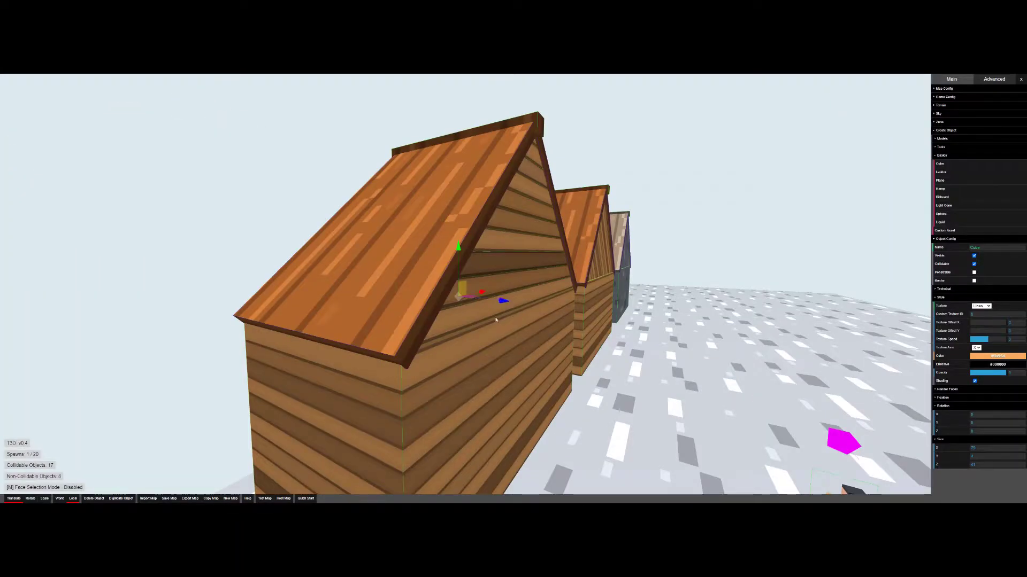
# Step: Examine how the stepped planks under the first wooden house's roof form its gable
pyautogui.moveTo(336, 346); pyautogui.dragTo(300, 337)
pyautogui.click(434, 293)
pyautogui.press('w')
pyautogui.moveTo(434, 293); pyautogui.dragTo(439, 266, button='right')
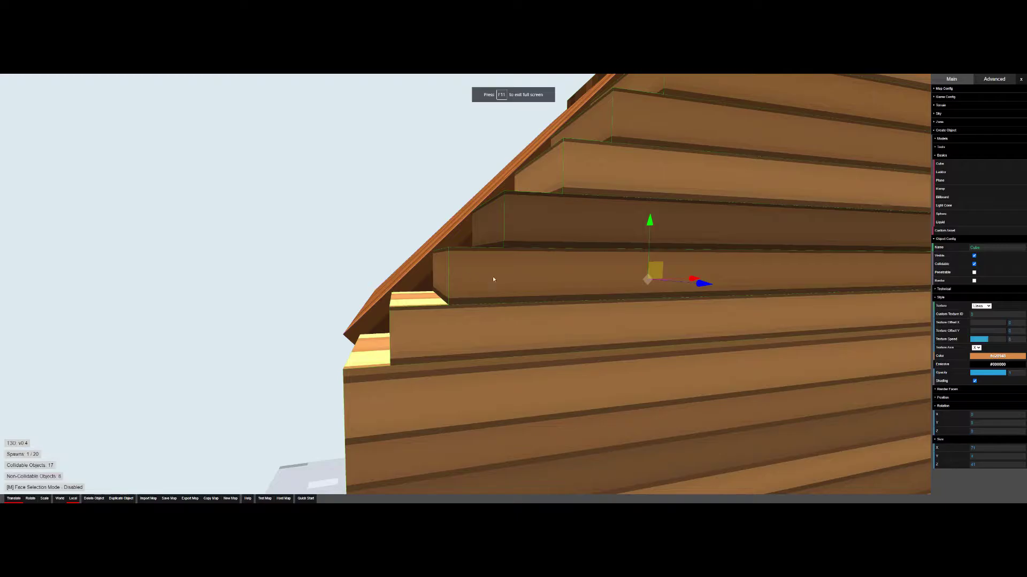
pyautogui.press('s')
pyautogui.click(418, 280)
pyautogui.press('s')
pyautogui.press('a')
pyautogui.moveTo(417, 281); pyautogui.dragTo(404, 339, button='right')
# Step: Inspect the first house's sloped roof panel and compare the construction of all three houses
pyautogui.moveTo(352, 299); pyautogui.dragTo(401, 308)
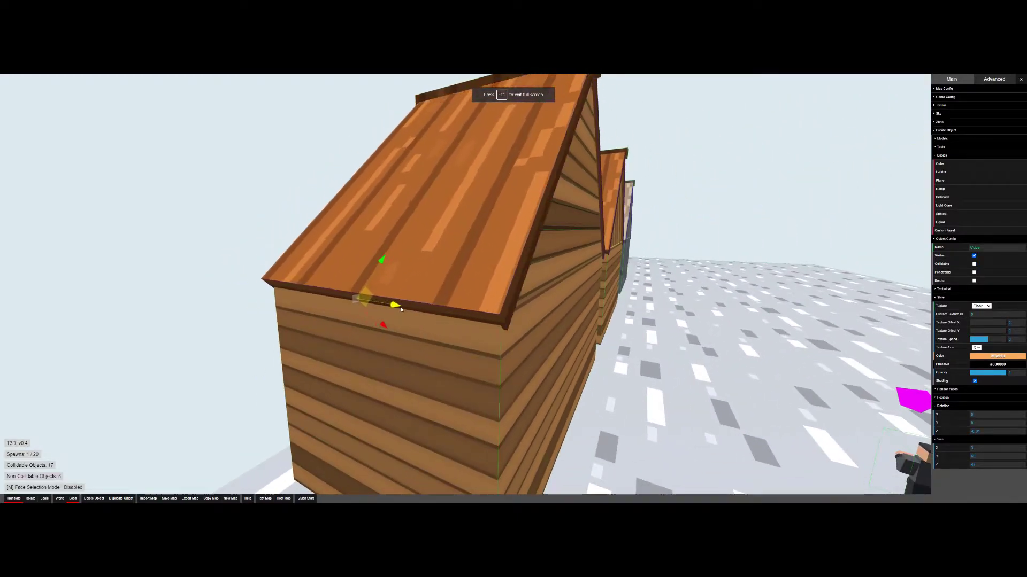
pyautogui.click(453, 302)
pyautogui.press('d')
pyautogui.moveTo(452, 301)
pyautogui.mouseDown(button='right')
pyautogui.moveTo(374, 267)
pyautogui.moveTo(390, 240)
pyautogui.moveTo(428, 235)
pyautogui.moveTo(434, 267)
pyautogui.moveTo(460, 298)
pyautogui.mouseUp(button='right')
pyautogui.press('s')
pyautogui.press('w')
pyautogui.press('s')
pyautogui.press('d')
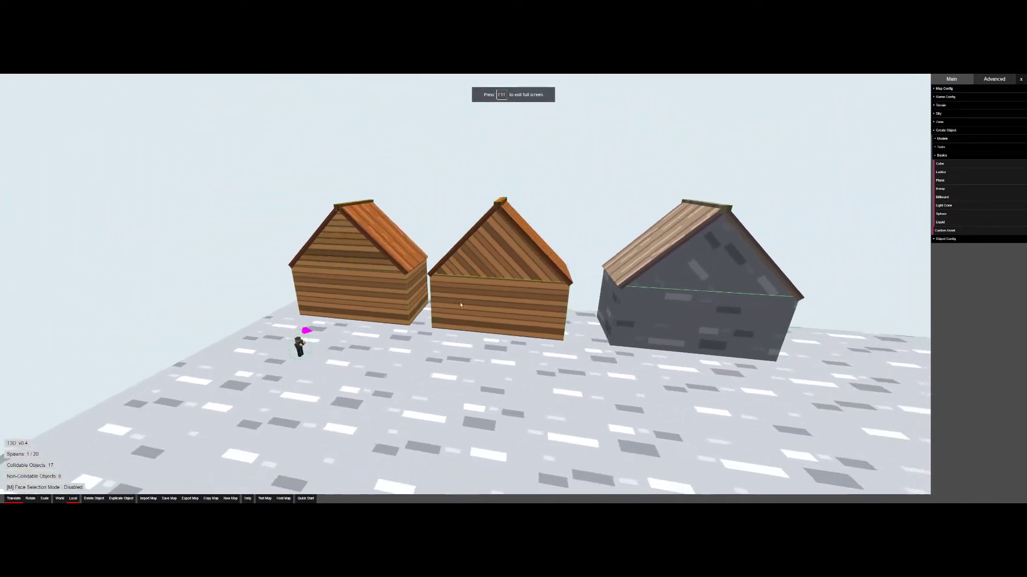
# Step: Create a cube and move it onto clear ground away from the three finished houses
pyautogui.click(940, 164)
pyautogui.scroll(-3, 371, 347)
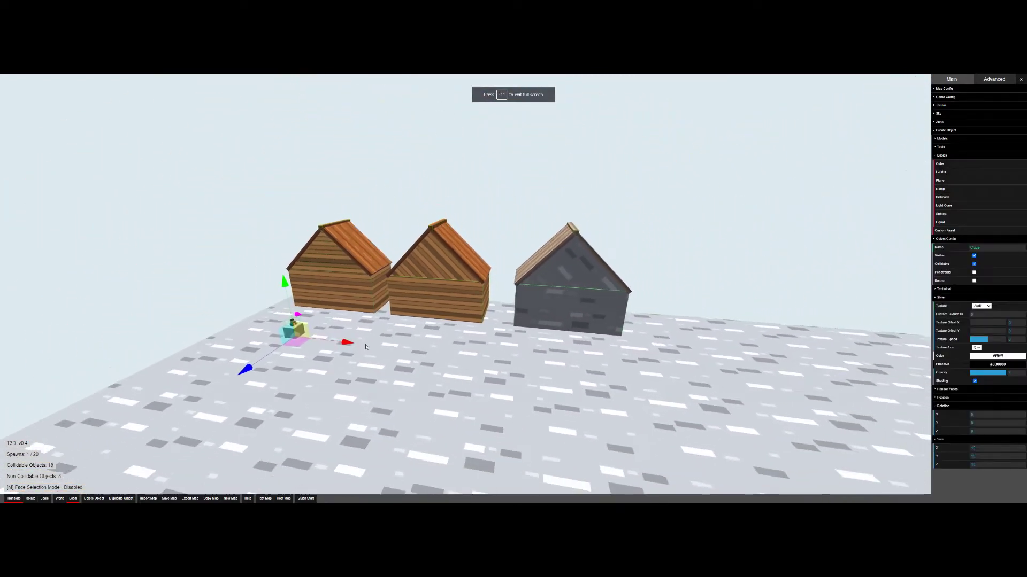
pyautogui.moveTo(245, 369); pyautogui.dragTo(144, 434)
pyautogui.moveTo(144, 435); pyautogui.dragTo(6, 423, button='right')
pyautogui.press('w')
pyautogui.moveTo(411, 305); pyautogui.dragTo(350, 306)
pyautogui.moveTo(350, 307); pyautogui.dragTo(345, 307, button='right')
pyautogui.press('s')
pyautogui.press('a')
pyautogui.moveTo(474, 319); pyautogui.dragTo(464, 288)
# Step: Scale the cube up in all directions into a wide box that serves as the house body
pyautogui.press('3')
pyautogui.moveTo(406, 271); pyautogui.dragTo(315, 275)
pyautogui.moveTo(466, 290); pyautogui.dragTo(479, 331)
pyautogui.moveTo(458, 216); pyautogui.dragTo(458, 165)
pyautogui.press('1')
pyautogui.moveTo(489, 342); pyautogui.dragTo(488, 320, button='right')
pyautogui.press('w')
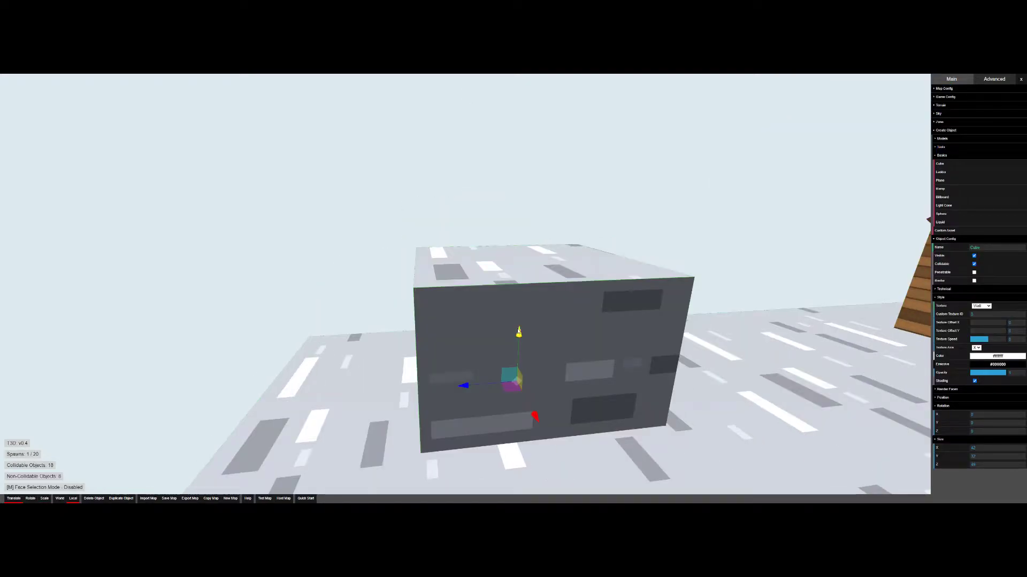
# Step: Duplicate the box and shape the copy into a thin upright slab standing on the box's upper edge
pyautogui.hotkey('ctrl', 'd')
pyautogui.moveTo(520, 344); pyautogui.dragTo(524, 235)
pyautogui.moveTo(473, 276); pyautogui.dragTo(406, 285)
pyautogui.press('3')
pyautogui.press('1')
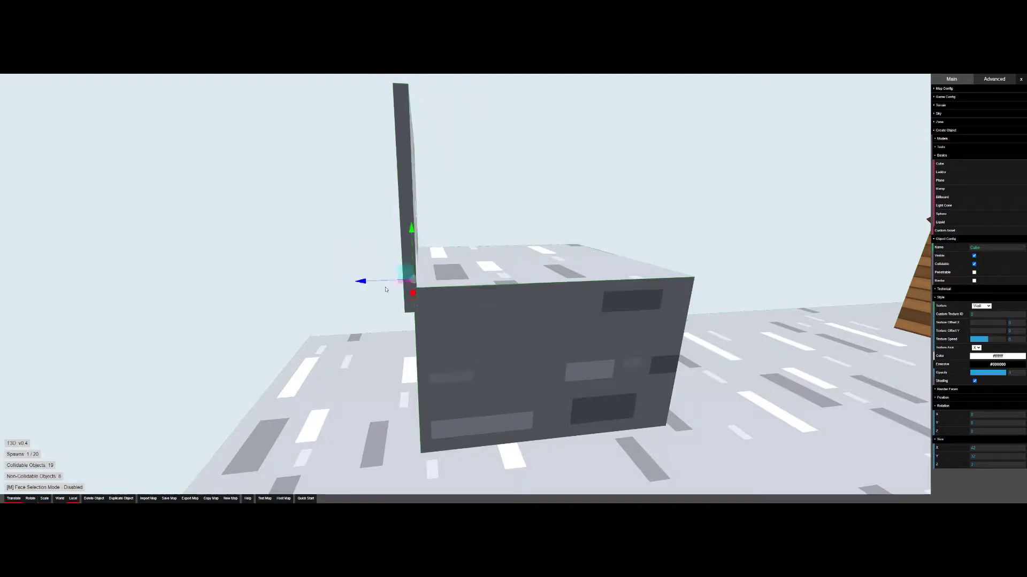
pyautogui.moveTo(412, 229); pyautogui.dragTo(412, 220)
pyautogui.press('s')
pyautogui.moveTo(430, 251); pyautogui.dragTo(431, 255, button='right')
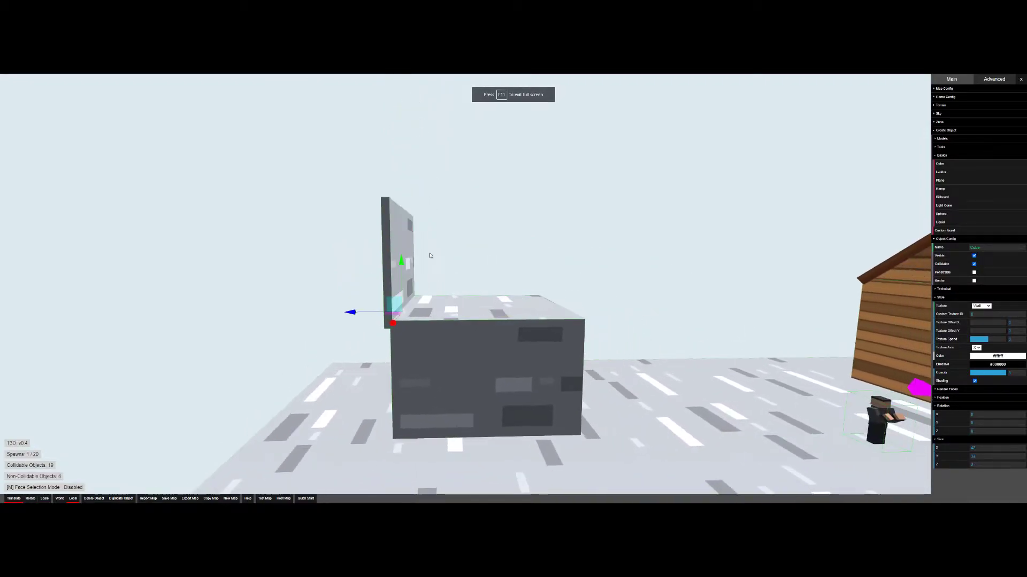
# Step: Tilt the slab inward over the box to an X rotation of -0.79 and lengthen it along its slope
pyautogui.press('2')
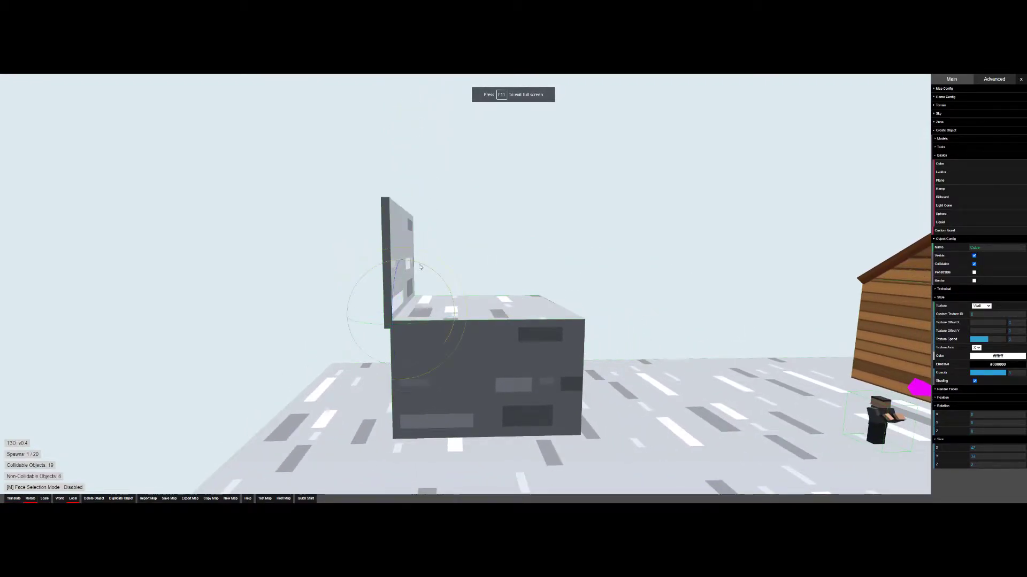
pyautogui.moveTo(424, 270); pyautogui.dragTo(446, 278)
pyautogui.press('3')
pyautogui.click(470, 283)
pyautogui.press('w')
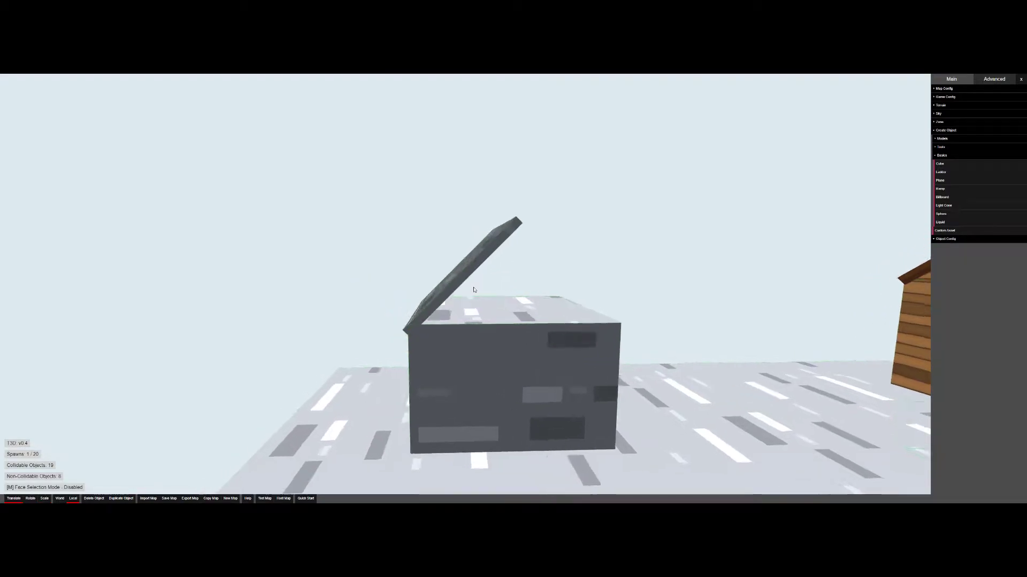
pyautogui.moveTo(469, 283); pyautogui.dragTo(473, 304, button='right')
pyautogui.click(469, 288)
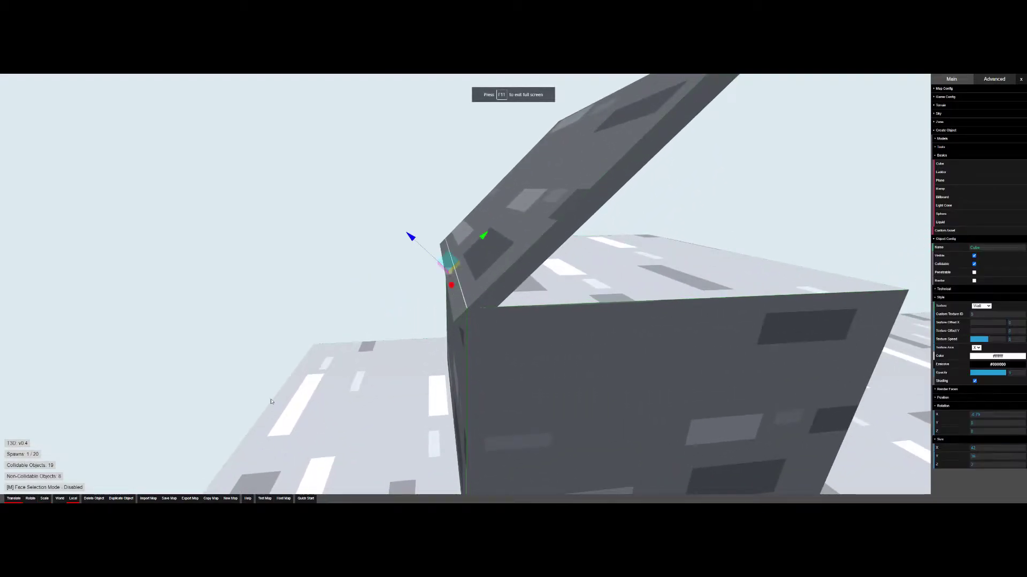
# Step: Fit the sloped roof panel over the box in world space with a slight overhang and duplicate it in place
pyautogui.click(59, 499)
pyautogui.moveTo(413, 275); pyautogui.dragTo(412, 274)
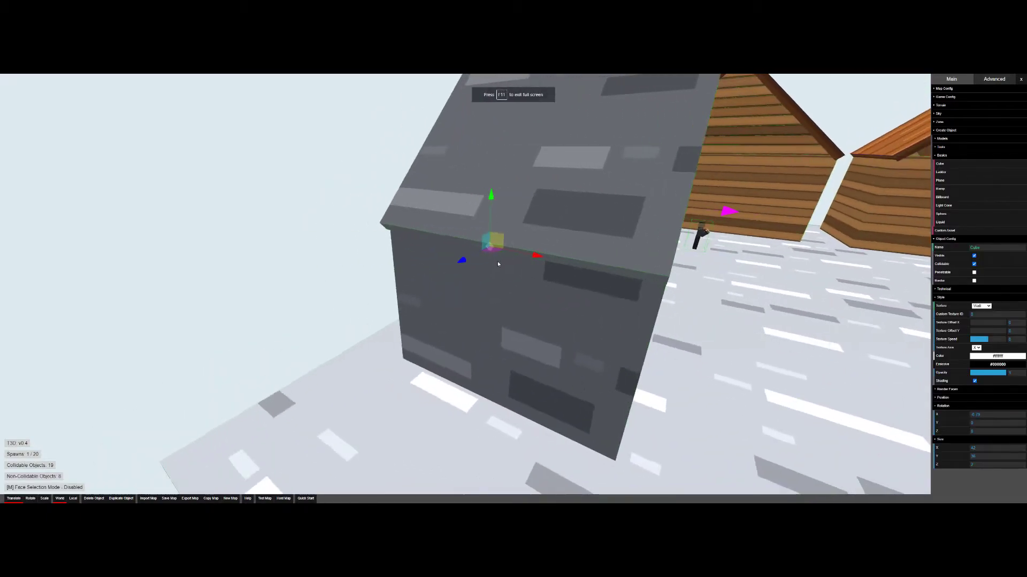
pyautogui.moveTo(528, 258); pyautogui.dragTo(531, 257)
pyautogui.press('r')
pyautogui.moveTo(297, 241); pyautogui.dragTo(444, 180)
pyautogui.press('d')
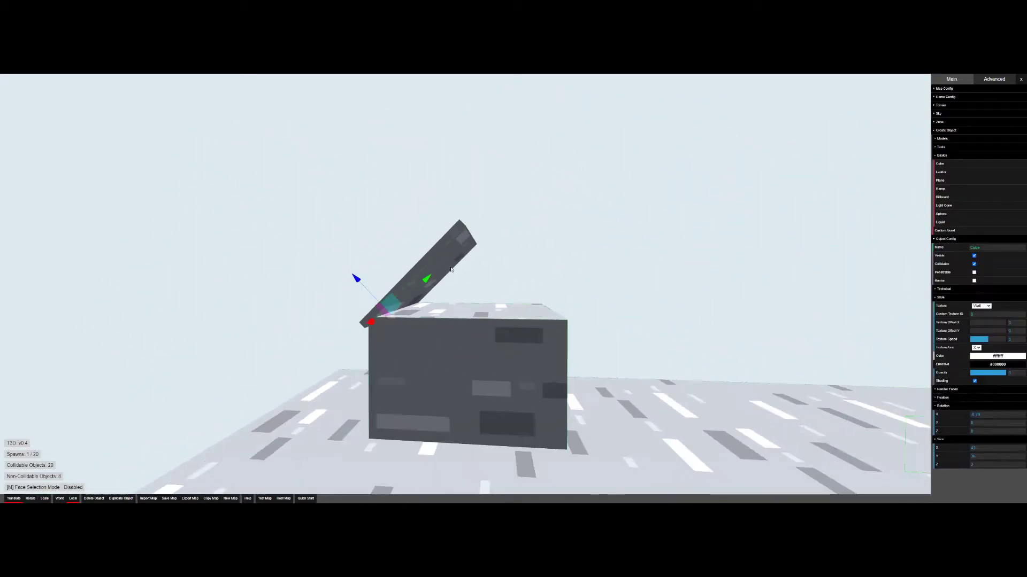
# Step: Set the duplicated roof panel's X rotation to 0.79 so that it slopes the opposite way
pyautogui.press('Delete')
pyautogui.click(415, 297)
pyautogui.moveTo(457, 239); pyautogui.dragTo(460, 240, button='right')
pyautogui.press('w')
pyautogui.moveTo(513, 265); pyautogui.dragTo(742, 330, button='right')
pyautogui.press('s')
pyautogui.press('d')
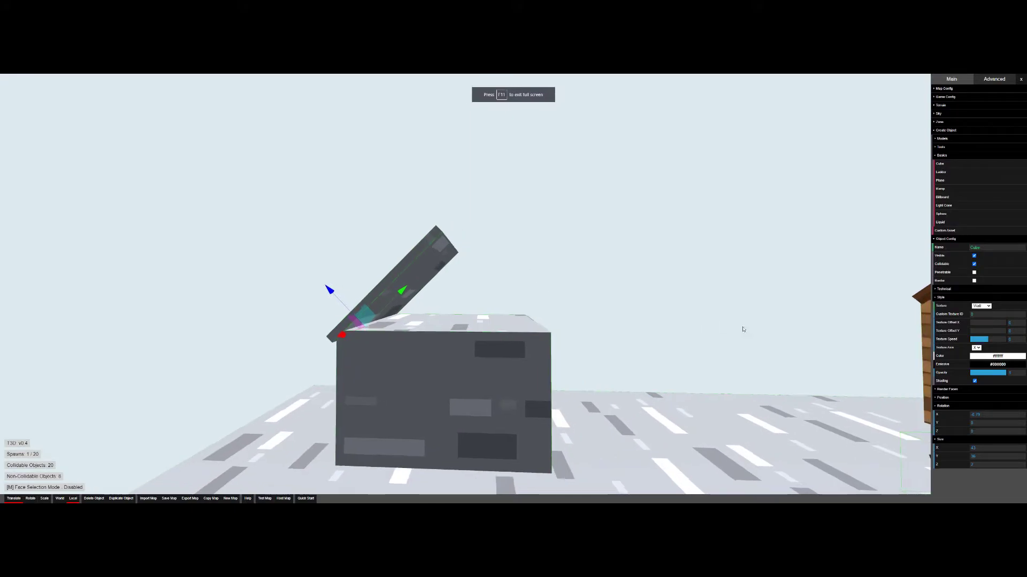
pyautogui.click(938, 300)
pyautogui.click(940, 325)
pyautogui.click(940, 330)
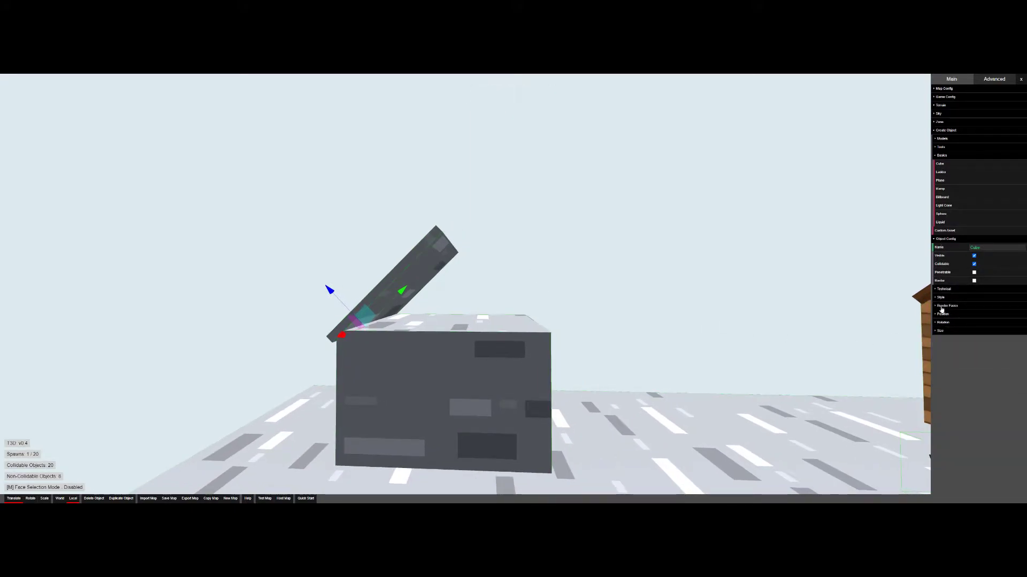
pyautogui.click(944, 322)
pyautogui.click(983, 332)
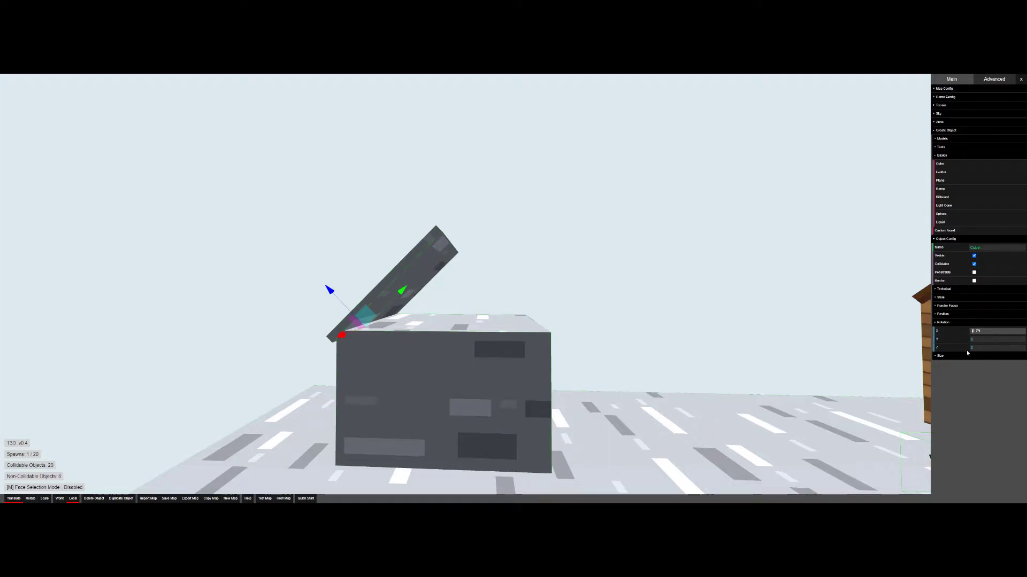
pyautogui.write('-')
pyautogui.press('Return')
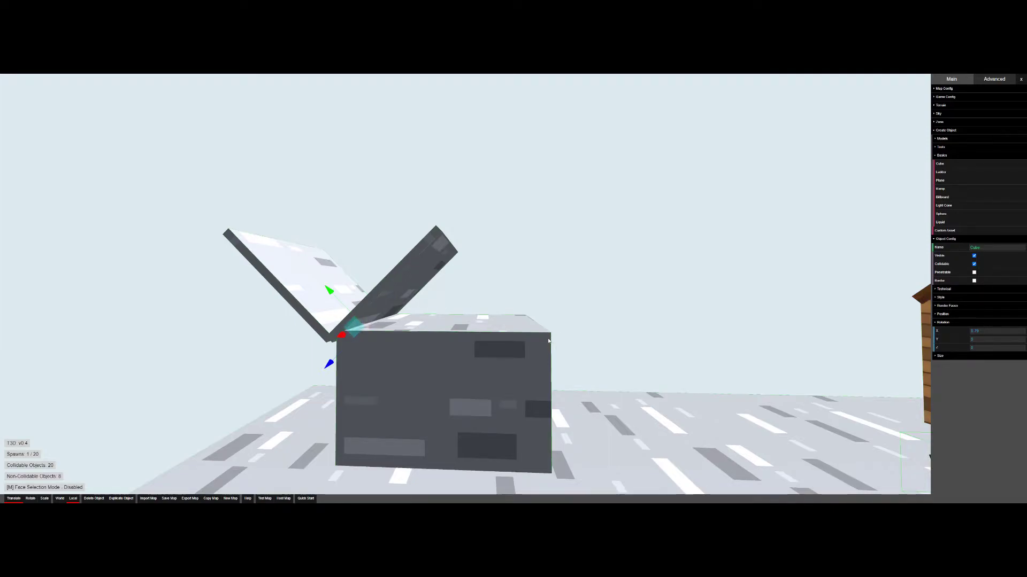
# Step: Flip the duplicated panel's X rotation to -0.79 and back to 0.79
pyautogui.moveTo(967, 331); pyautogui.dragTo(970, 332)
pyautogui.write('-')
pyautogui.press('Return')
pyautogui.click(972, 333)
pyautogui.press('Return')
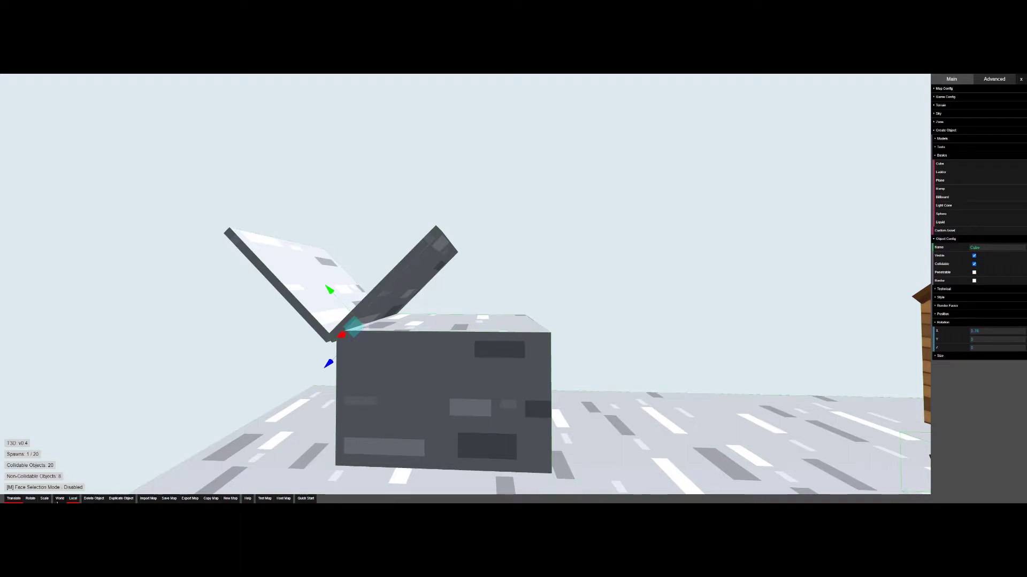
# Step: Move the mirrored roof panel in world space to the opposite side of the box to form a gable roof
pyautogui.click(59, 498)
pyautogui.moveTo(319, 327); pyautogui.dragTo(492, 341)
pyautogui.click(577, 364)
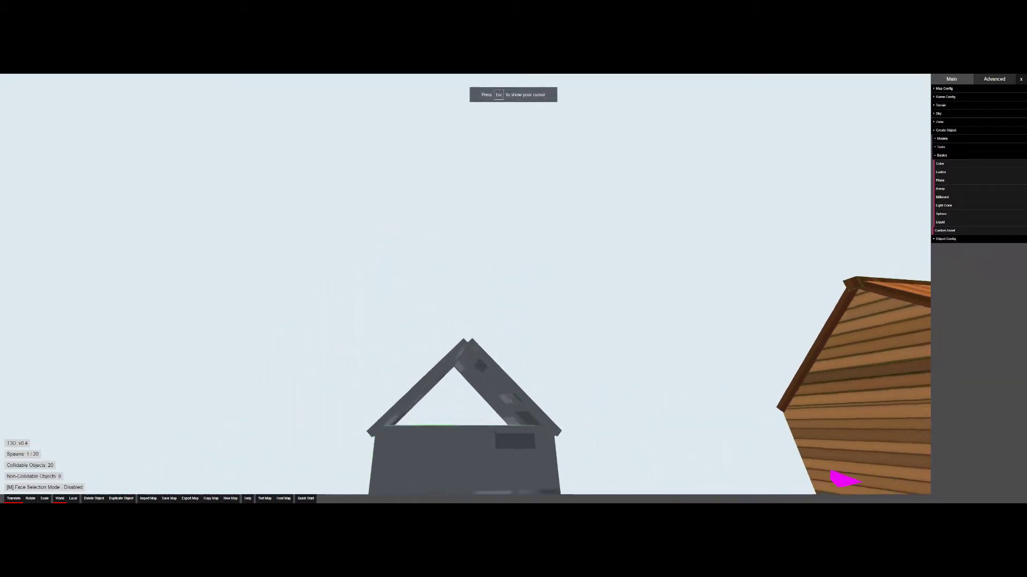
pyautogui.press('s')
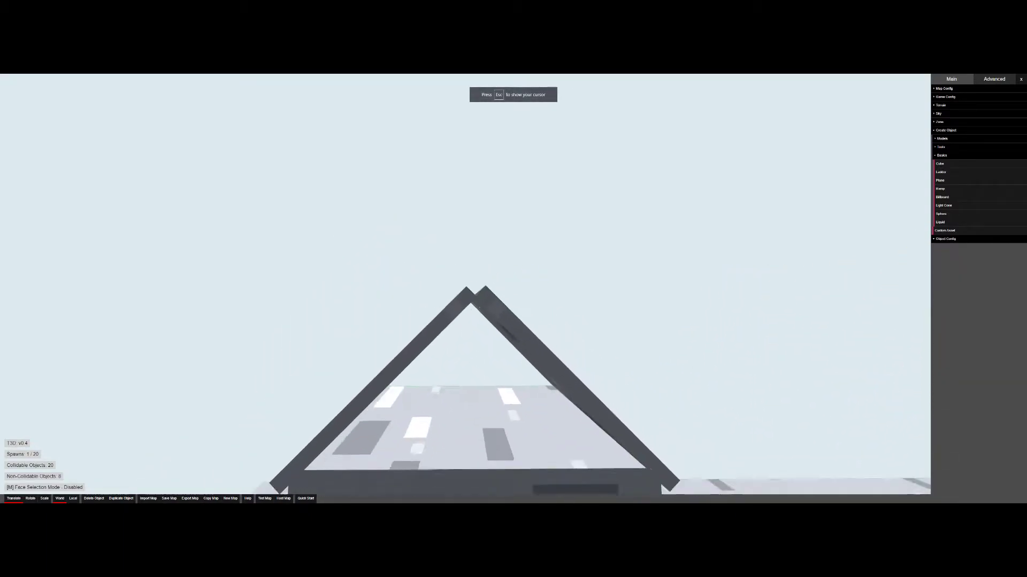
pyautogui.click(397, 348)
pyautogui.press('w')
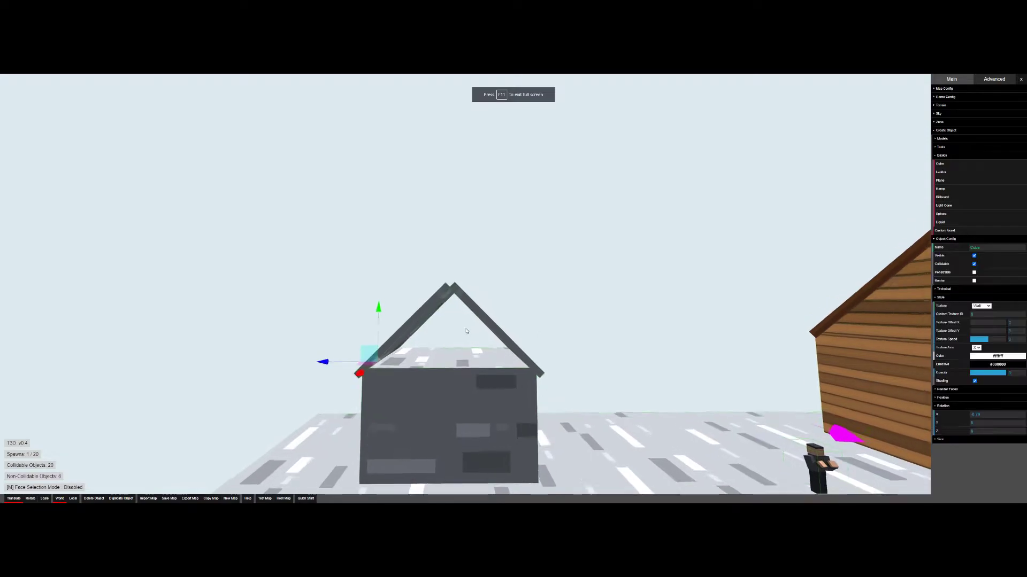
# Step: Adjust the roof panels' length along the slope so that both sides meet cleanly at the ridge
pyautogui.press('a')
pyautogui.click(551, 357)
pyautogui.press('3')
pyautogui.moveTo(534, 345); pyautogui.dragTo(529, 342)
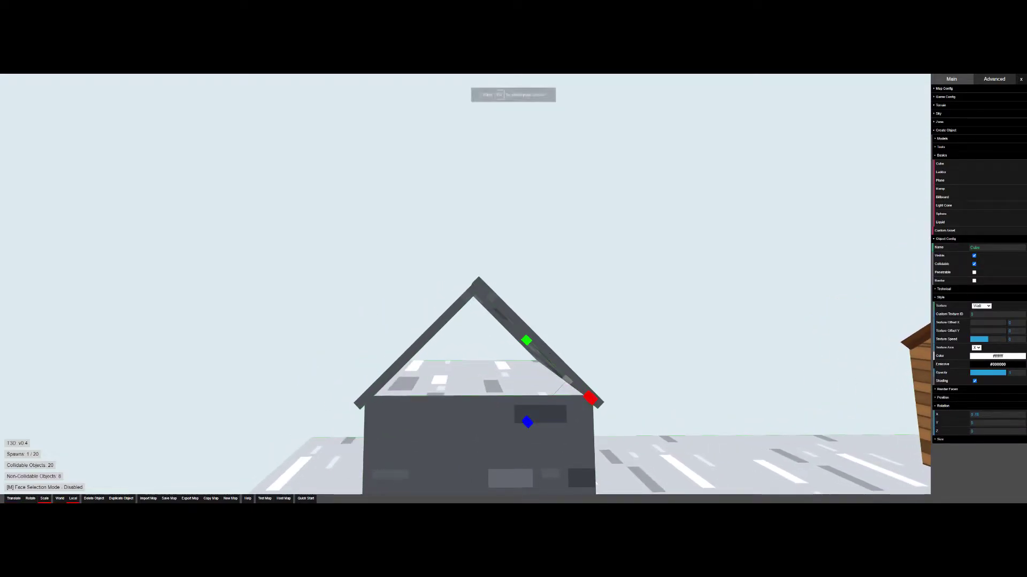
pyautogui.click(460, 317)
pyautogui.press('d')
pyautogui.press('w')
pyautogui.press('s')
pyautogui.click(438, 316)
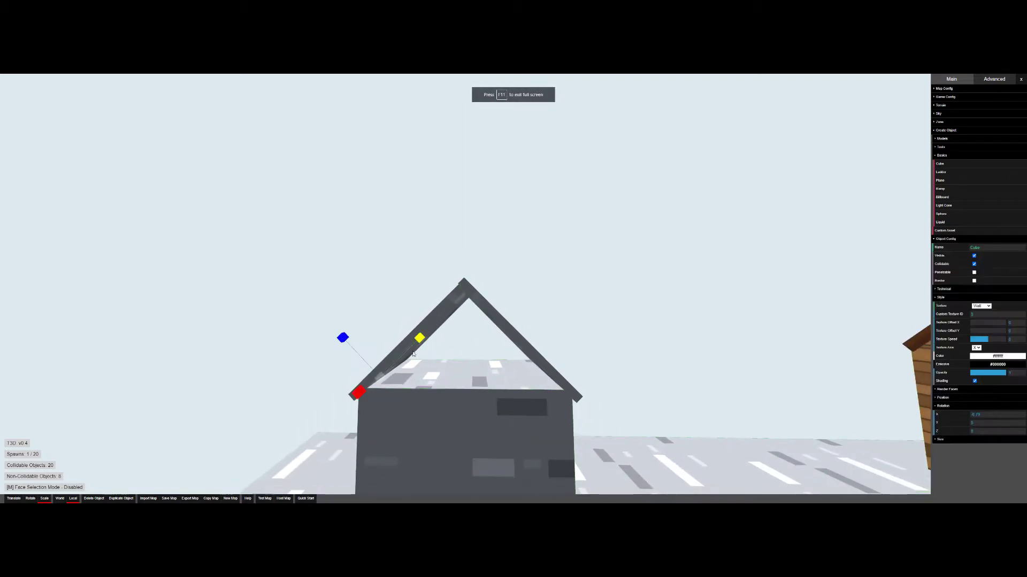
pyautogui.moveTo(515, 290); pyautogui.dragTo(615, 267, button='right')
pyautogui.press('w')
pyautogui.click(456, 359)
pyautogui.moveTo(456, 358); pyautogui.dragTo(369, 390, button='right')
pyautogui.click(465, 326)
pyautogui.click(460, 256)
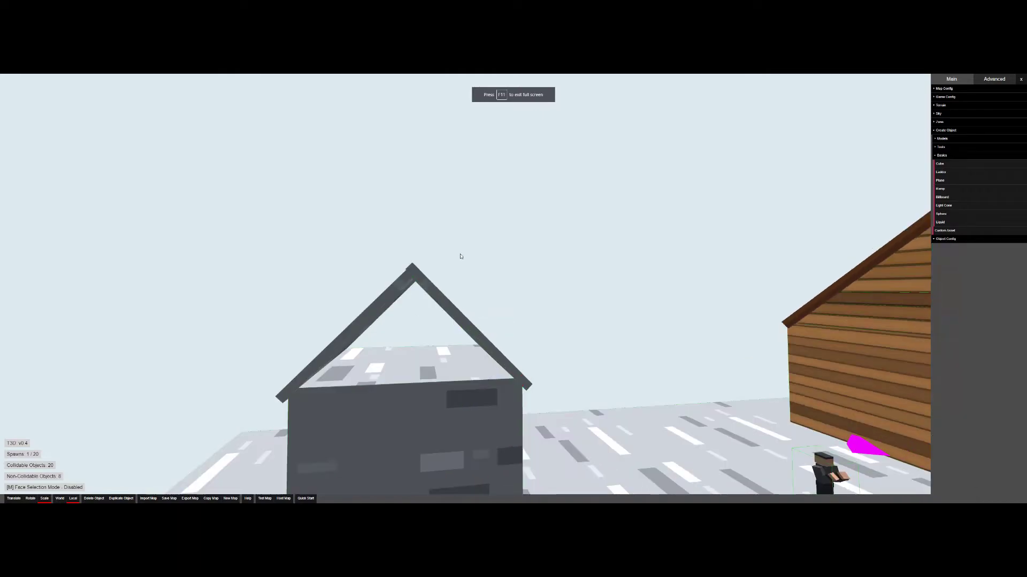
# Step: Change the texture of the house's base box to Lines
pyautogui.moveTo(445, 355); pyautogui.dragTo(440, 385, button='right')
pyautogui.press('w')
pyautogui.click(451, 315)
pyautogui.press('1')
pyautogui.moveTo(452, 314); pyautogui.dragTo(444, 332, button='right')
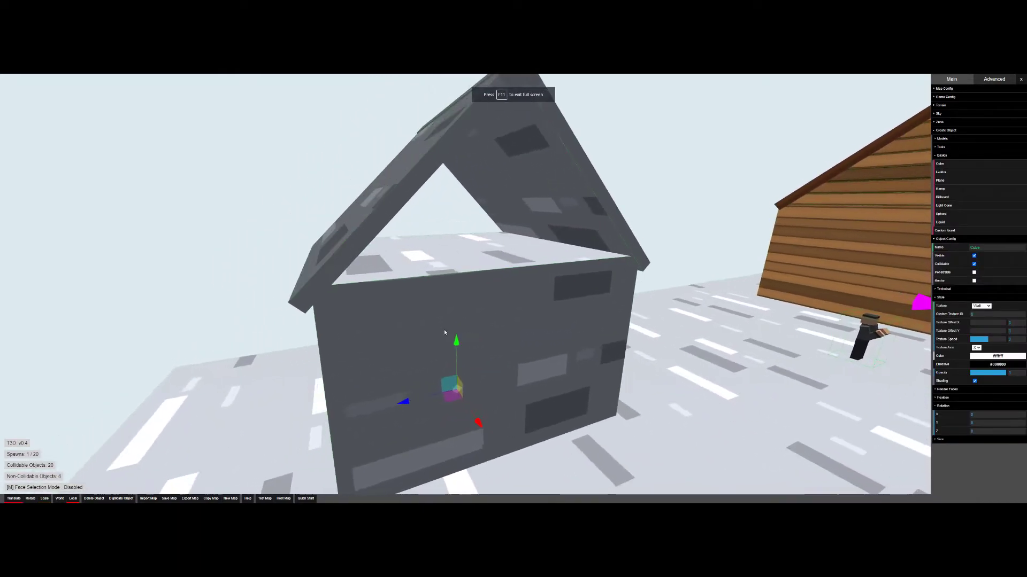
pyautogui.click(980, 308)
pyautogui.click(979, 362)
# Step: Duplicate the textured base box and raise the copy directly on top of it, behind the roof gable
pyautogui.hotkey('shift', 'd')
pyautogui.moveTo(554, 302); pyautogui.dragTo(515, 353, button='right')
pyautogui.moveTo(514, 353); pyautogui.dragTo(518, 231)
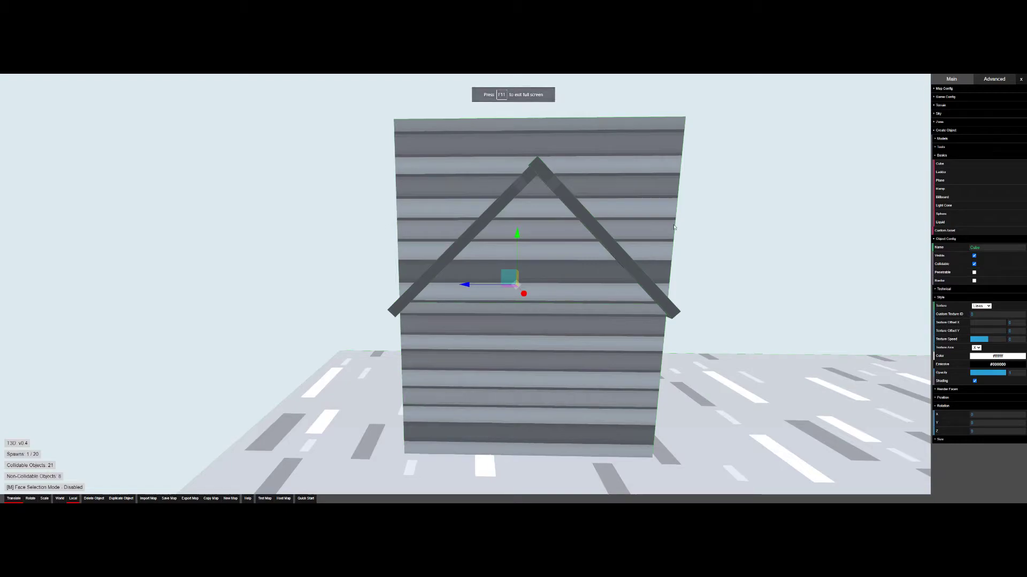
# Step: Shrink the upper siding copy into a low, narrower layer resting on the base box between the roof panels
pyautogui.press('Delete')
pyautogui.moveTo(456, 332)
pyautogui.mouseDown(button='right')
pyautogui.moveTo(513, 332)
pyautogui.moveTo(457, 332)
pyautogui.mouseUp(button='right')
pyautogui.press('3')
pyautogui.moveTo(468, 303); pyautogui.dragTo(475, 304)
pyautogui.press('1')
pyautogui.press('a')
pyautogui.moveTo(475, 303); pyautogui.dragTo(466, 299, button='right')
pyautogui.press('w')
pyautogui.press('Escape')
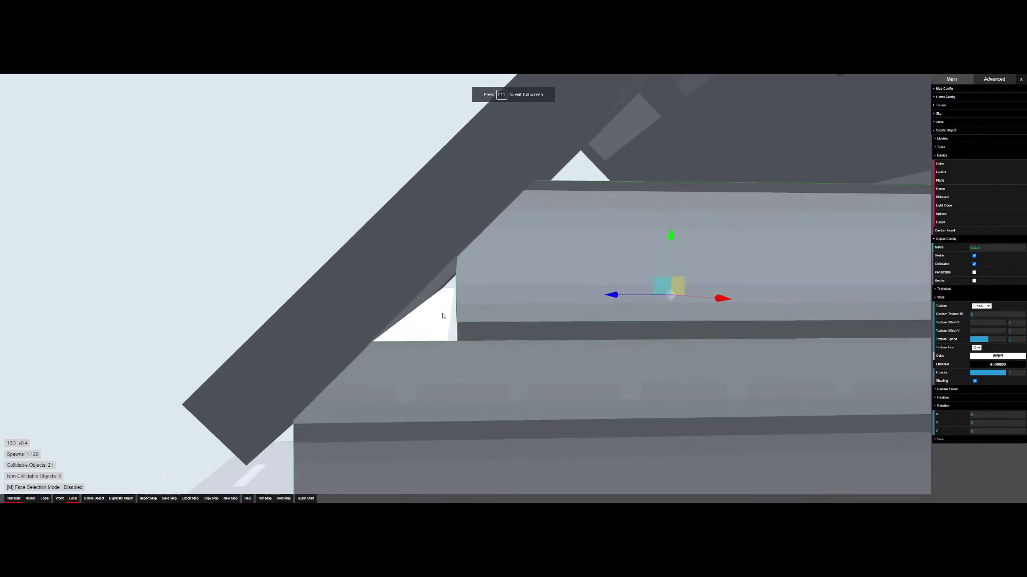
# Step: Adjust the lengths of both roof panels along their slopes so that they meet at the ridge
pyautogui.click(407, 276)
pyautogui.press('s')
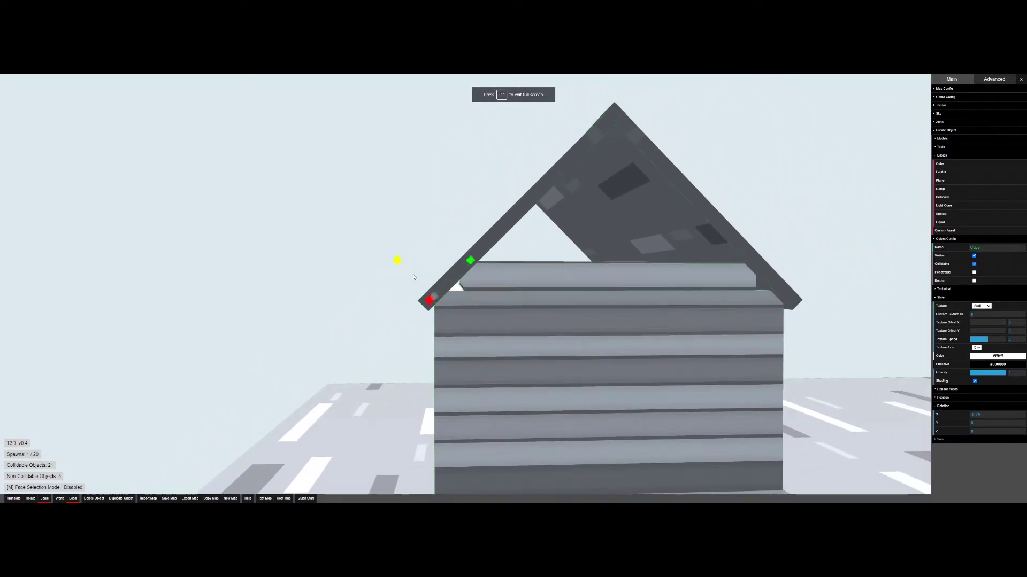
pyautogui.click(730, 244)
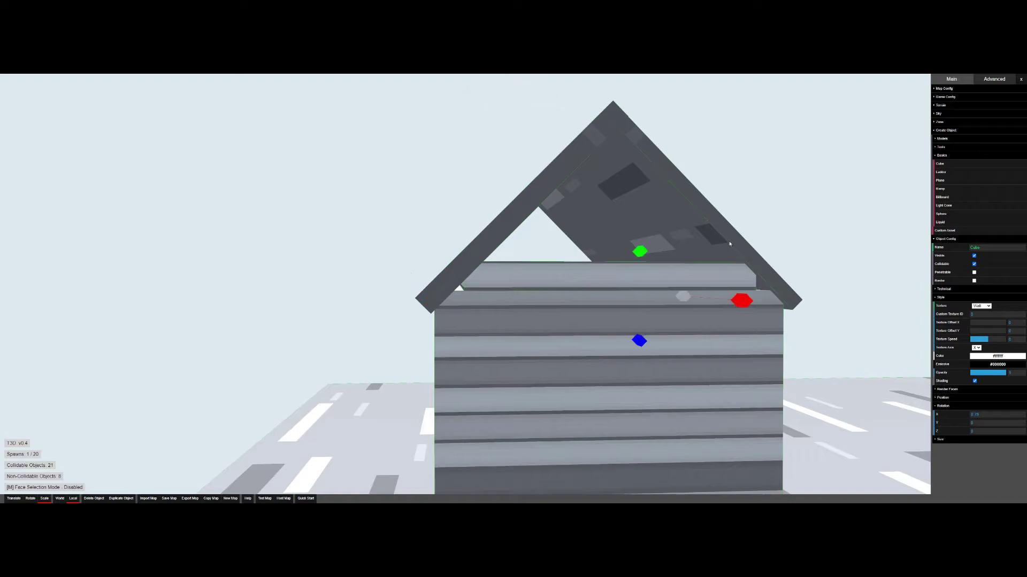
pyautogui.moveTo(652, 327); pyautogui.dragTo(649, 330)
pyautogui.press('1')
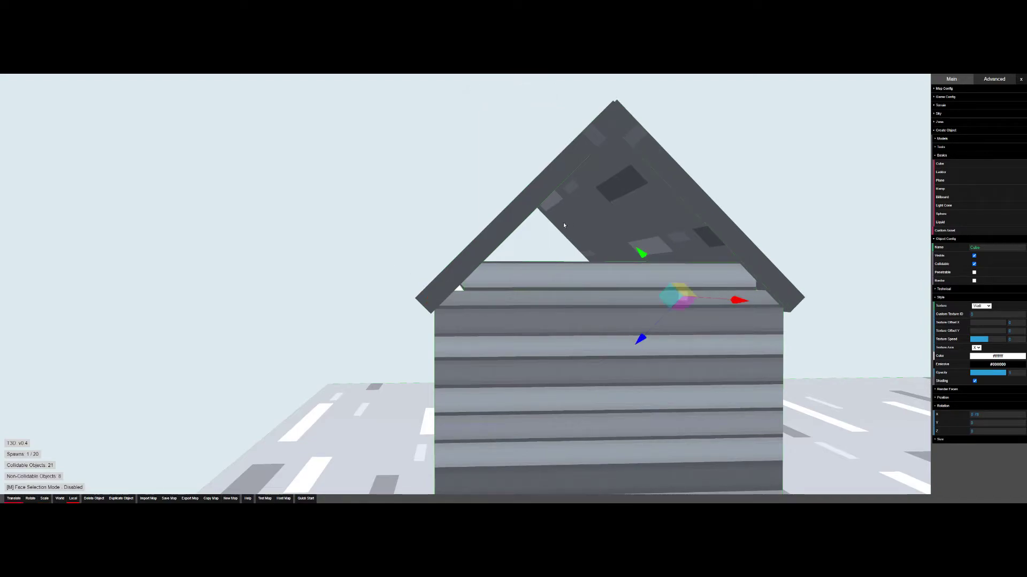
# Step: Widen and reposition the siding layer so that its ends tuck into both roof panels
pyautogui.press('w')
pyautogui.click(549, 227)
pyautogui.press('d')
pyautogui.press('a')
pyautogui.press('s')
pyautogui.press('d')
pyautogui.click(525, 289)
pyautogui.press('3')
pyautogui.press('1')
pyautogui.click(508, 243)
pyautogui.press('w')
pyautogui.press('s')
# Step: Stack progressively narrower copies of the siding layer upward until the gable is filled to the ridge
pyautogui.click(537, 252)
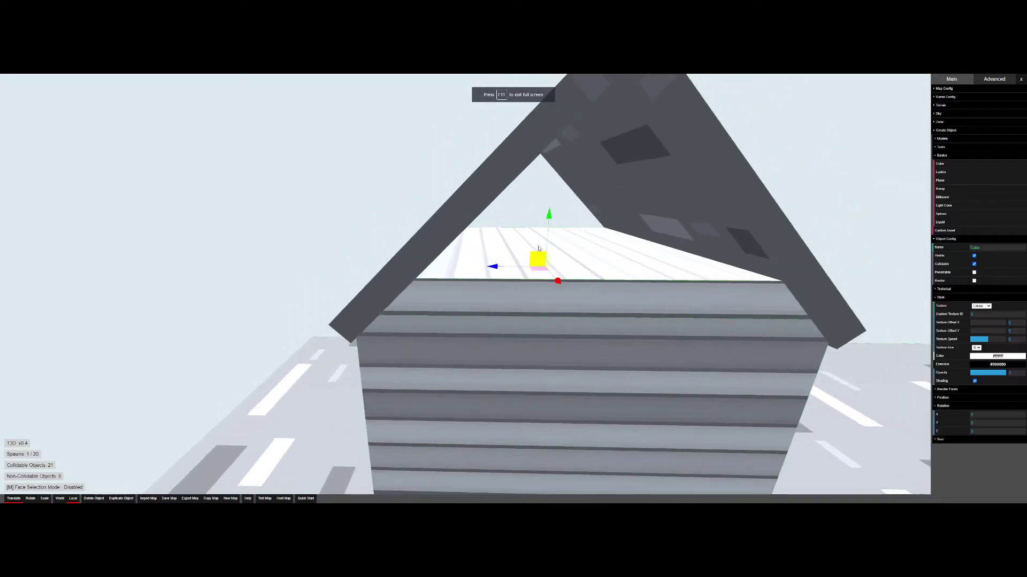
pyautogui.moveTo(547, 221); pyautogui.dragTo(550, 198)
pyautogui.press('3')
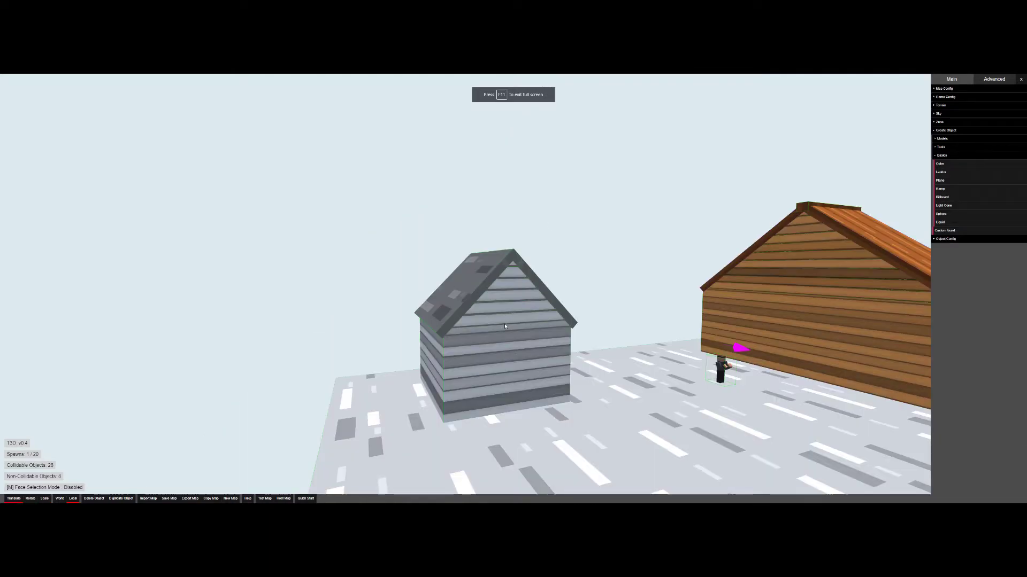
# Step: Darken the color of a lower gable siding layer to grey so it stands out from its neighbours
pyautogui.click(515, 273)
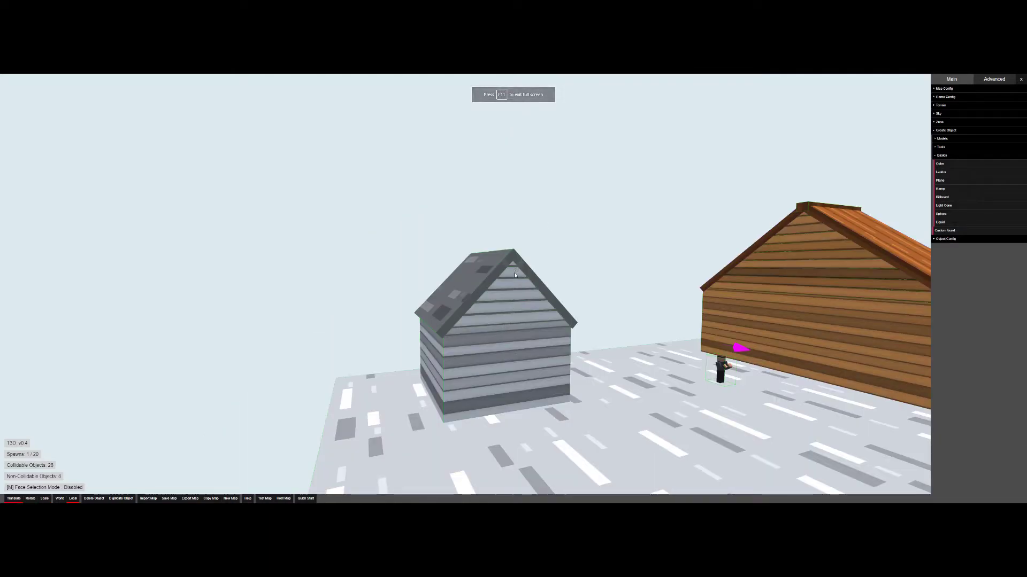
pyautogui.press('w')
pyautogui.press('Escape')
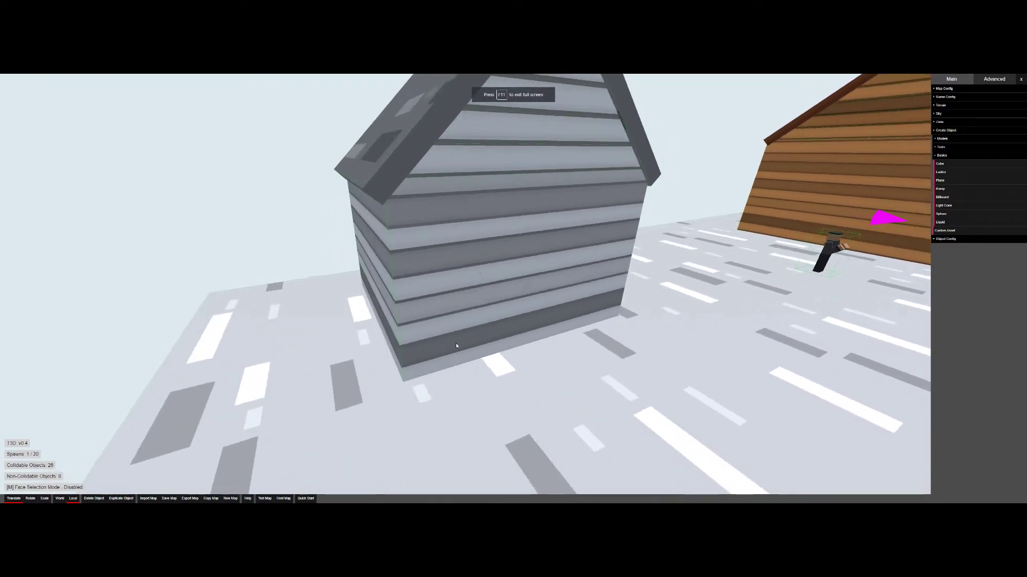
pyautogui.click(459, 342)
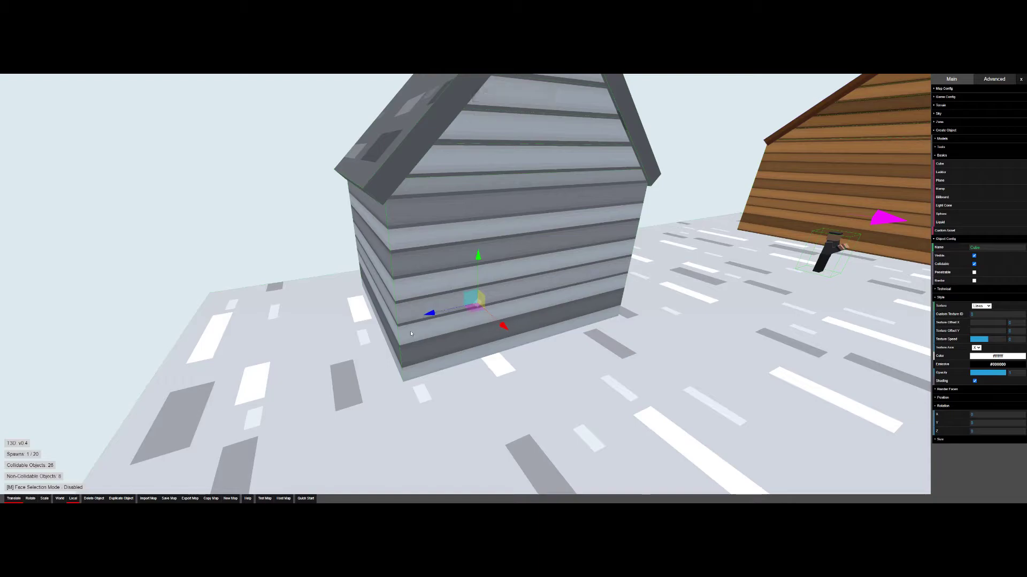
pyautogui.press('s')
pyautogui.moveTo(487, 211)
pyautogui.mouseDown(button='right')
pyautogui.moveTo(465, 192)
pyautogui.moveTo(487, 211)
pyautogui.mouseUp(button='right')
pyautogui.press('d')
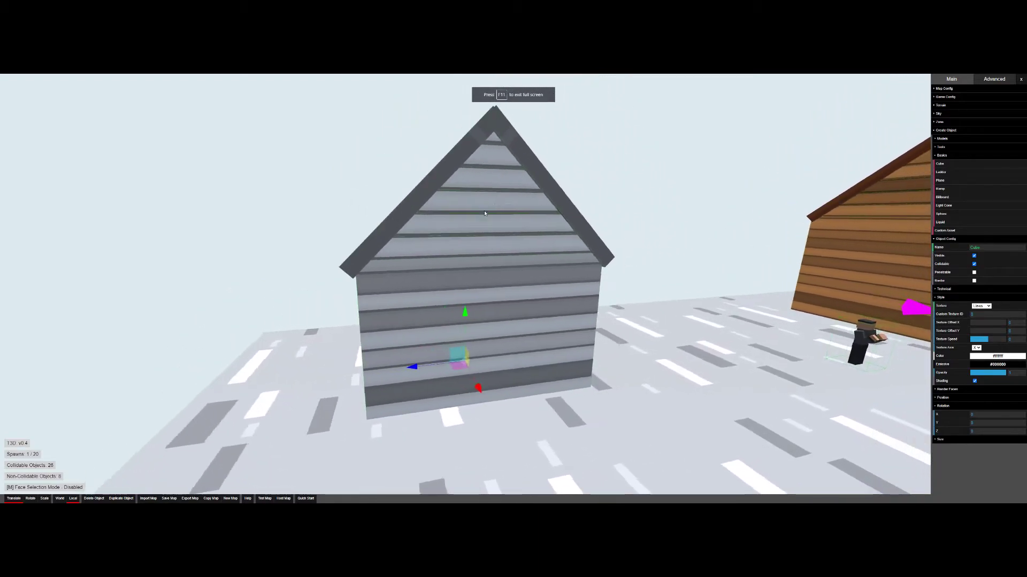
pyautogui.click(473, 223)
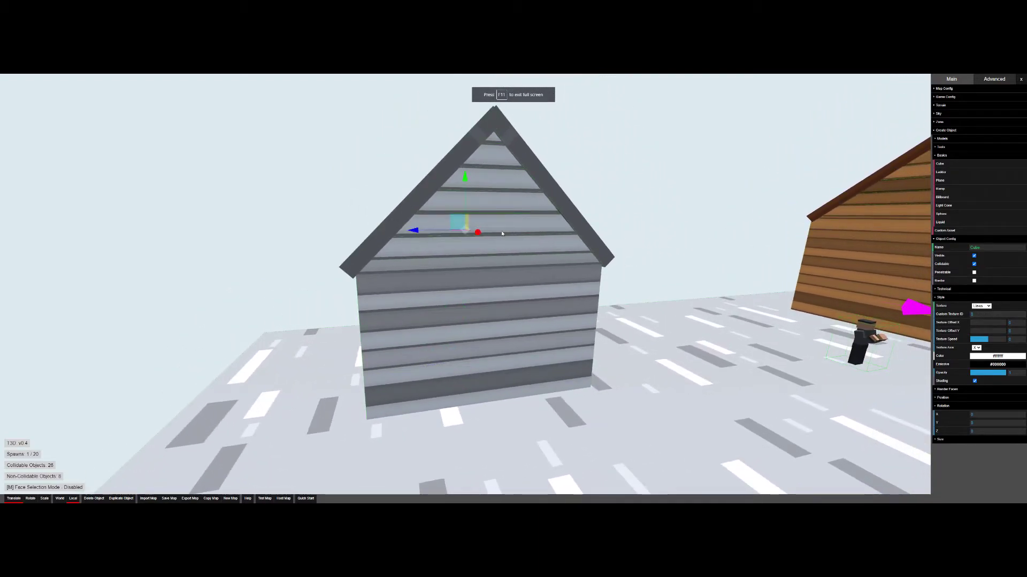
pyautogui.click(978, 356)
pyautogui.moveTo(976, 367); pyautogui.dragTo(958, 371)
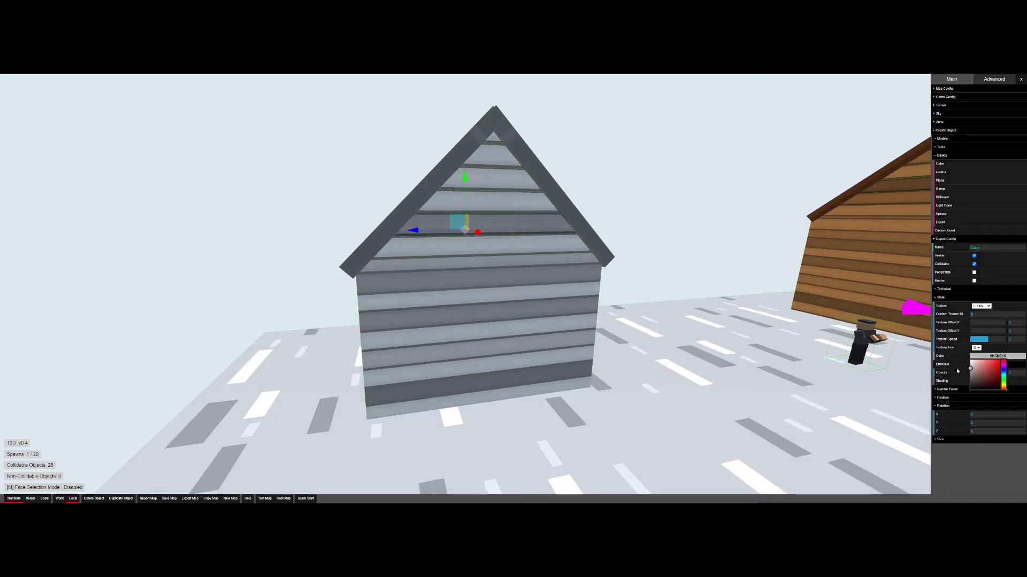
# Step: Tint the siding layer directly above the darkened one a lighter grey
pyautogui.click(511, 185)
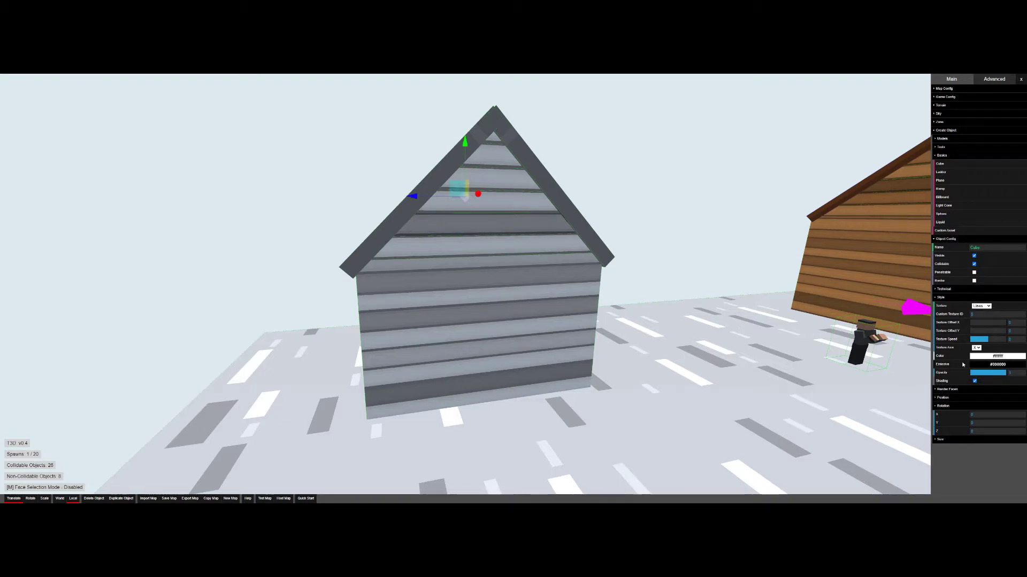
pyautogui.click(979, 356)
pyautogui.click(972, 367)
pyautogui.moveTo(967, 368); pyautogui.dragTo(966, 365)
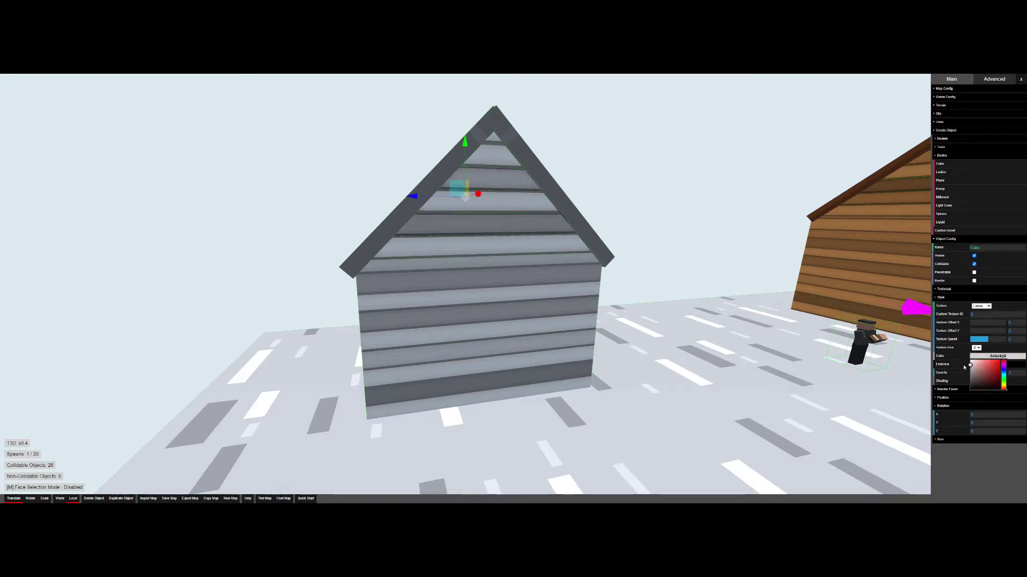
# Step: Duplicate a gable box, raise the copy to the roof ridge and narrow it into a ridge cap
pyautogui.press('s')
pyautogui.moveTo(509, 273)
pyautogui.mouseDown(button='right')
pyautogui.moveTo(503, 256)
pyautogui.moveTo(509, 284)
pyautogui.mouseUp(button='right')
pyautogui.press('s')
pyautogui.press('w')
pyautogui.click(509, 273)
pyautogui.hotkey('shift', 'r')
pyautogui.moveTo(465, 235); pyautogui.dragTo(464, 210)
pyautogui.press('3')
pyautogui.moveTo(421, 245); pyautogui.dragTo(453, 251)
# Step: Extend the ridge cap lengthwise past the gable end and adjust its height on top of the ridge
pyautogui.press('a')
pyautogui.moveTo(477, 255); pyautogui.dragTo(480, 256, button='right')
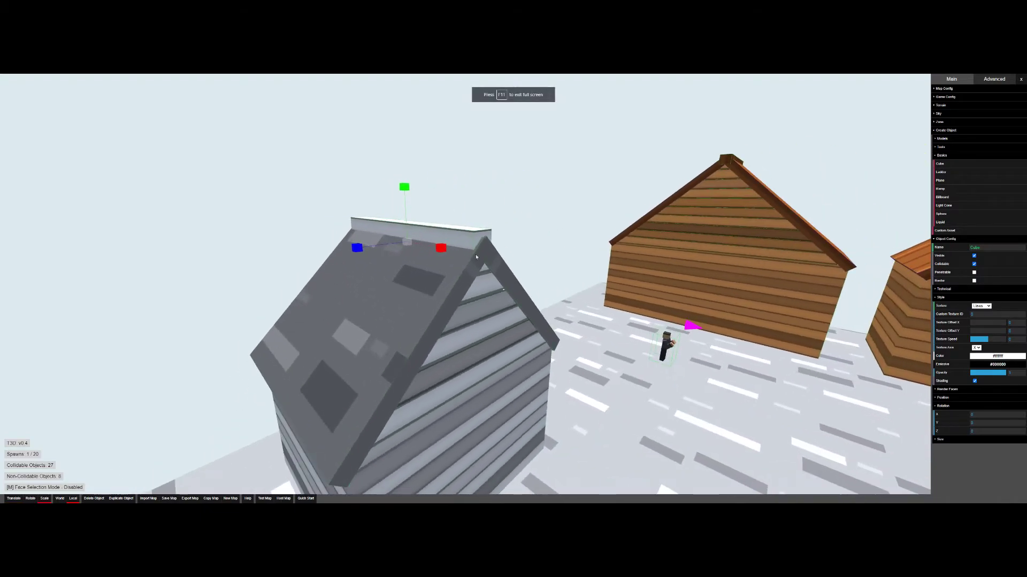
pyautogui.moveTo(433, 247); pyautogui.dragTo(443, 249)
pyautogui.press('1')
pyautogui.moveTo(406, 205); pyautogui.dragTo(410, 209)
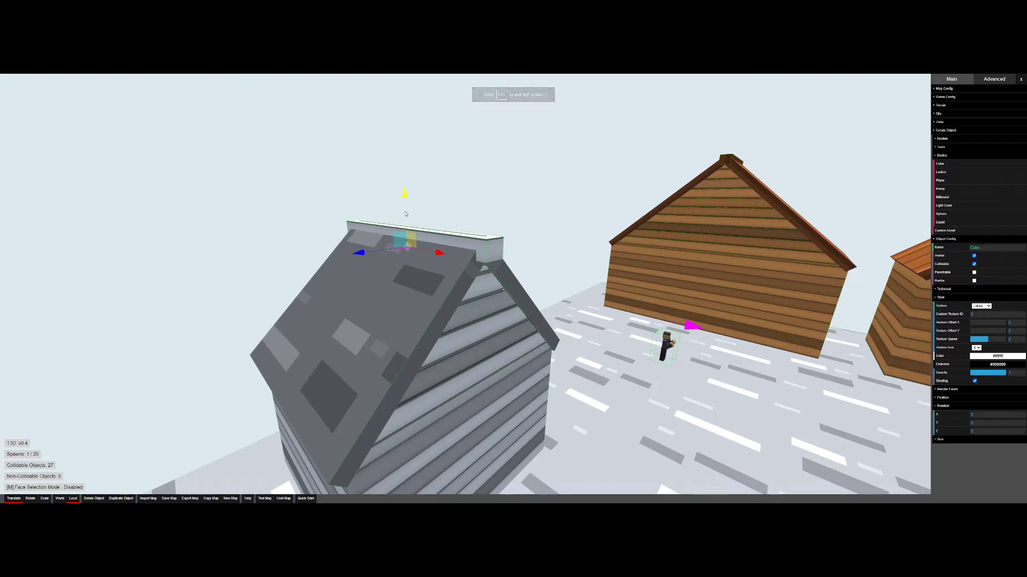
pyautogui.moveTo(443, 272); pyautogui.dragTo(443, 273, button='right')
pyautogui.press('s')
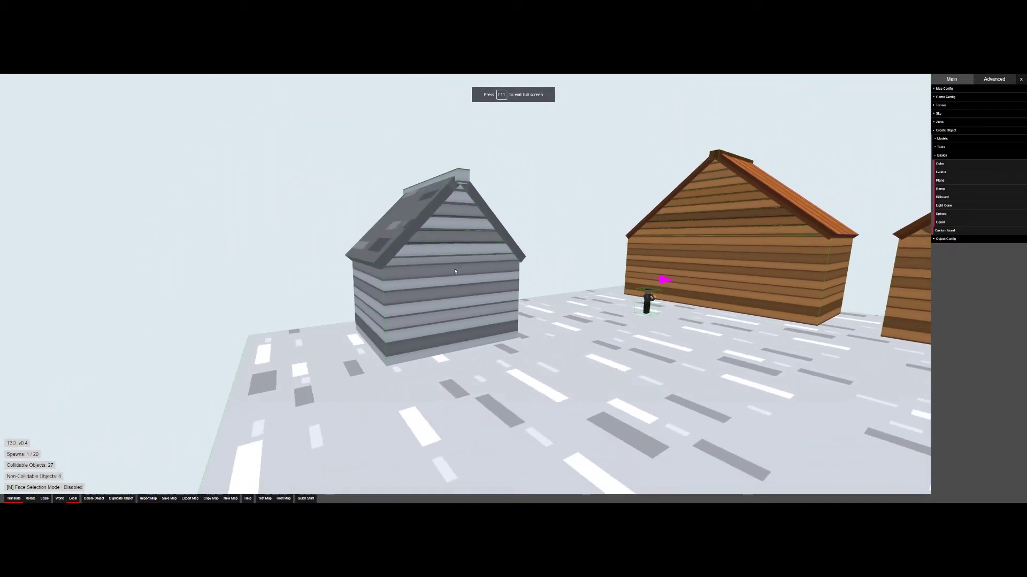
# Step: Select the sloped roof panel of the grey house and check its texture options
pyautogui.moveTo(479, 211); pyautogui.dragTo(531, 214, button='right')
pyautogui.click(530, 215)
pyautogui.click(274, 235)
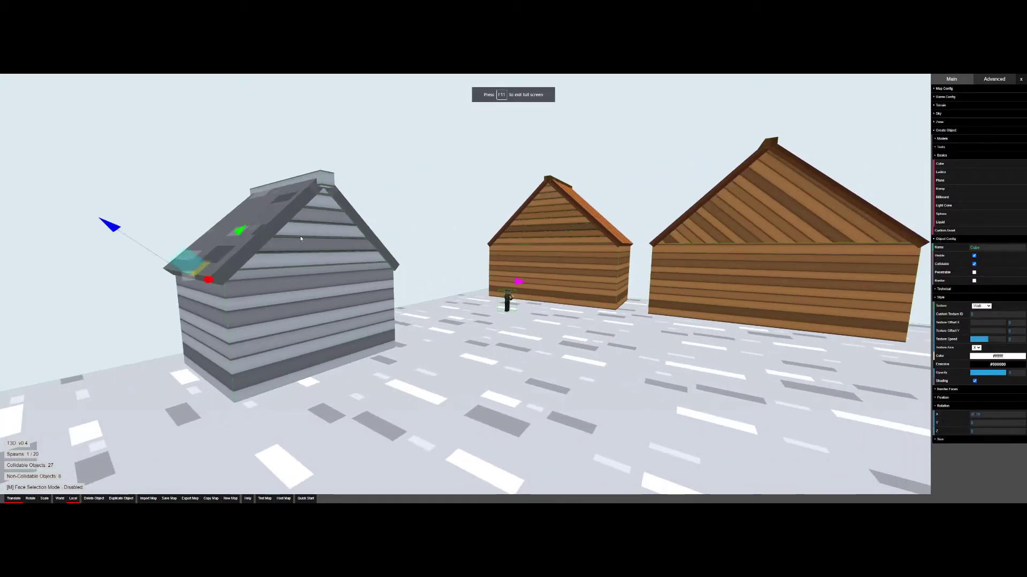
pyautogui.click(981, 306)
pyautogui.click(979, 308)
# Step: Add a new cube and move it to the open floor in front of the grey house
pyautogui.moveTo(403, 207); pyautogui.dragTo(403, 206, button='right')
pyautogui.press('s')
pyautogui.moveTo(915, 170); pyautogui.dragTo(914, 170, button='right')
pyautogui.press('w')
pyautogui.press('d')
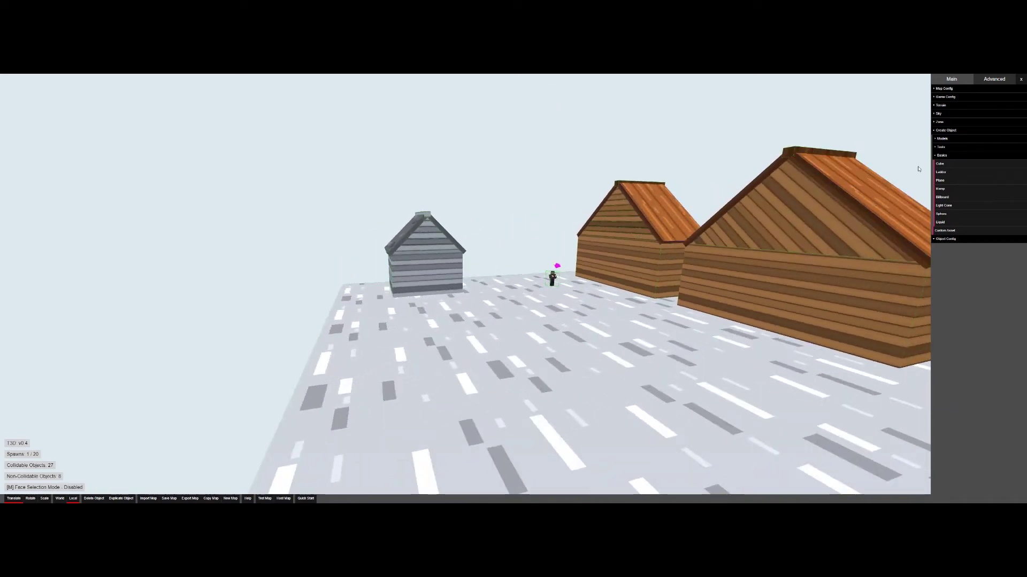
pyautogui.click(948, 164)
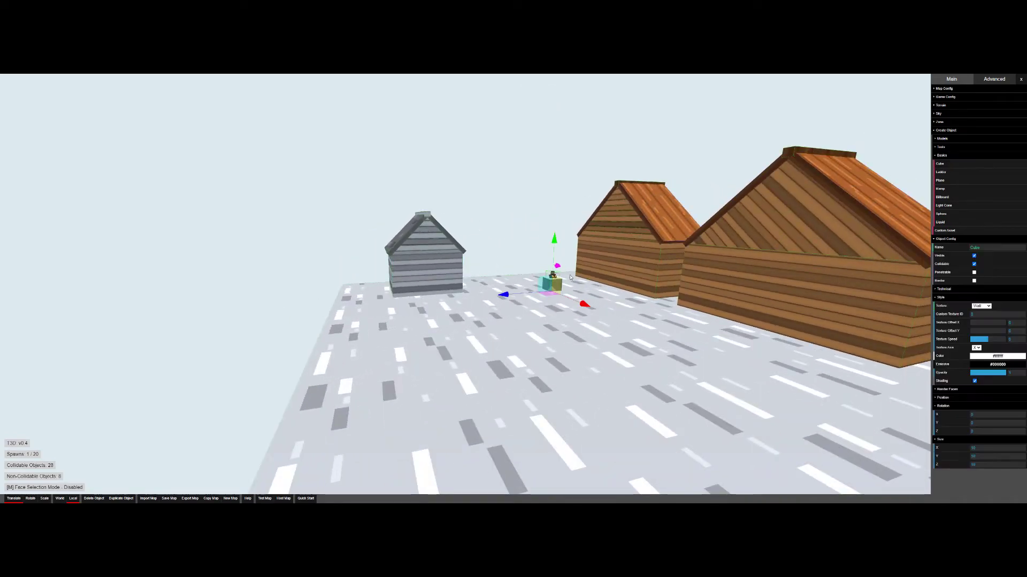
pyautogui.moveTo(578, 303); pyautogui.dragTo(717, 358)
pyautogui.moveTo(615, 345); pyautogui.dragTo(430, 367)
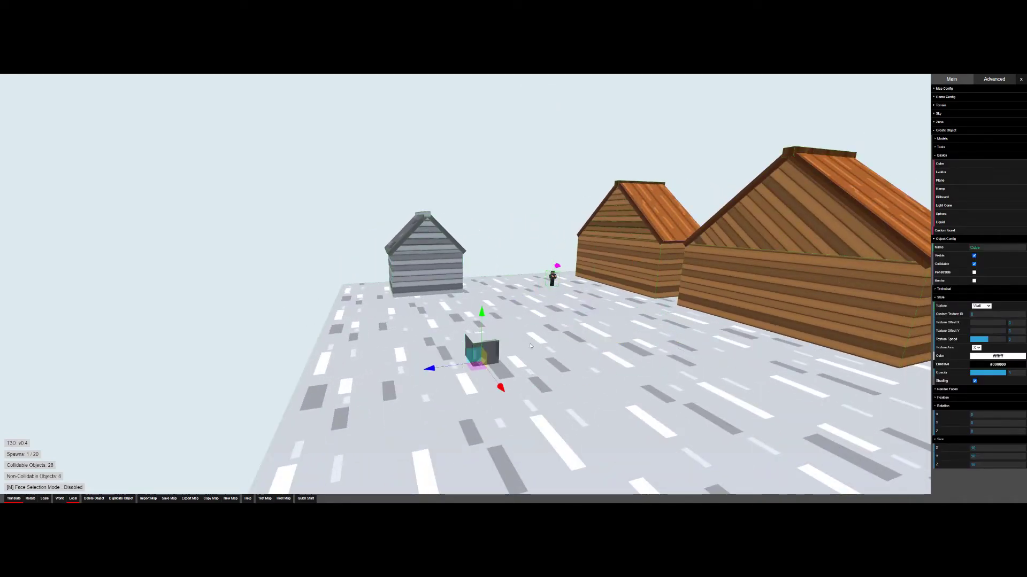
pyautogui.moveTo(515, 348); pyautogui.dragTo(515, 347, button='right')
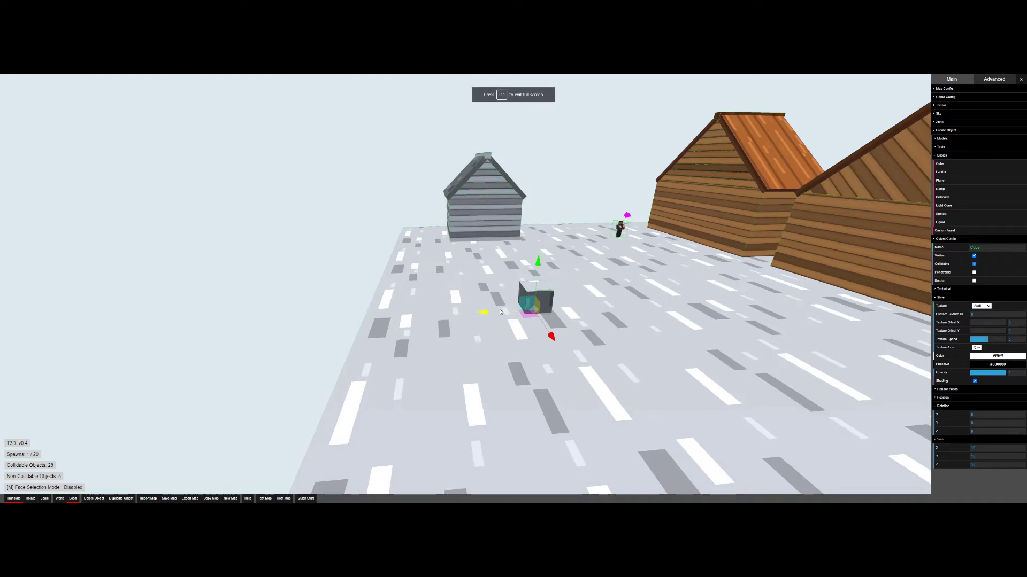
# Step: Scale the new cube along all three axes into a wide, low base box for a second house
pyautogui.press('r')
pyautogui.moveTo(482, 312); pyautogui.dragTo(331, 320)
pyautogui.moveTo(553, 338); pyautogui.dragTo(578, 434)
pyautogui.moveTo(539, 260); pyautogui.dragTo(544, 200)
pyautogui.click(550, 173)
pyautogui.click(549, 249)
pyautogui.moveTo(549, 248); pyautogui.dragTo(549, 249, button='right')
pyautogui.press('d')
# Step: Duplicate the base box, raise the copy above it and set the copy's Y and Z sizes to 50
pyautogui.hotkey('ctrl', 'd')
pyautogui.moveTo(506, 319); pyautogui.dragTo(503, 251)
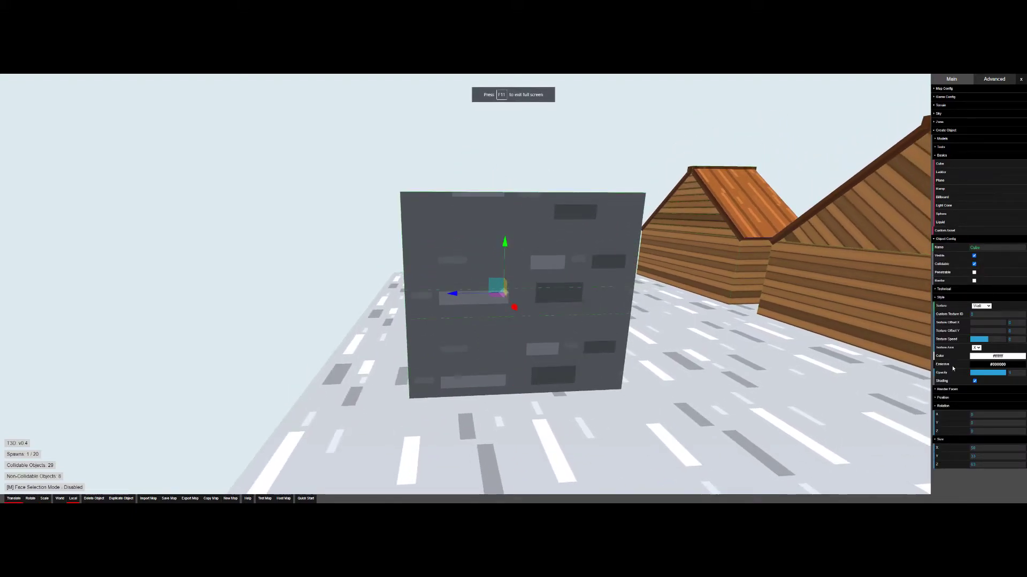
pyautogui.click(981, 459)
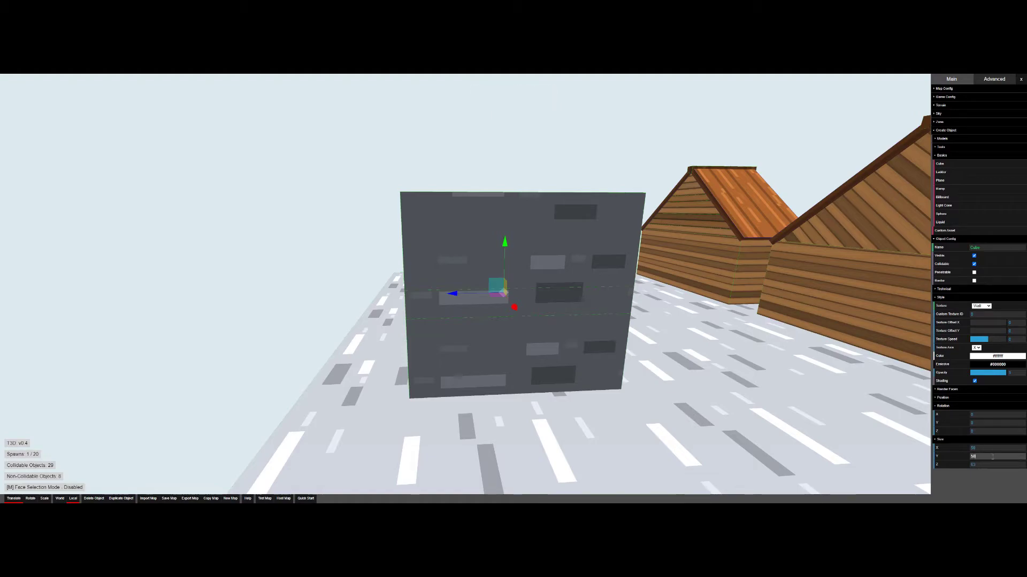
pyautogui.write('50')
pyautogui.click(990, 465)
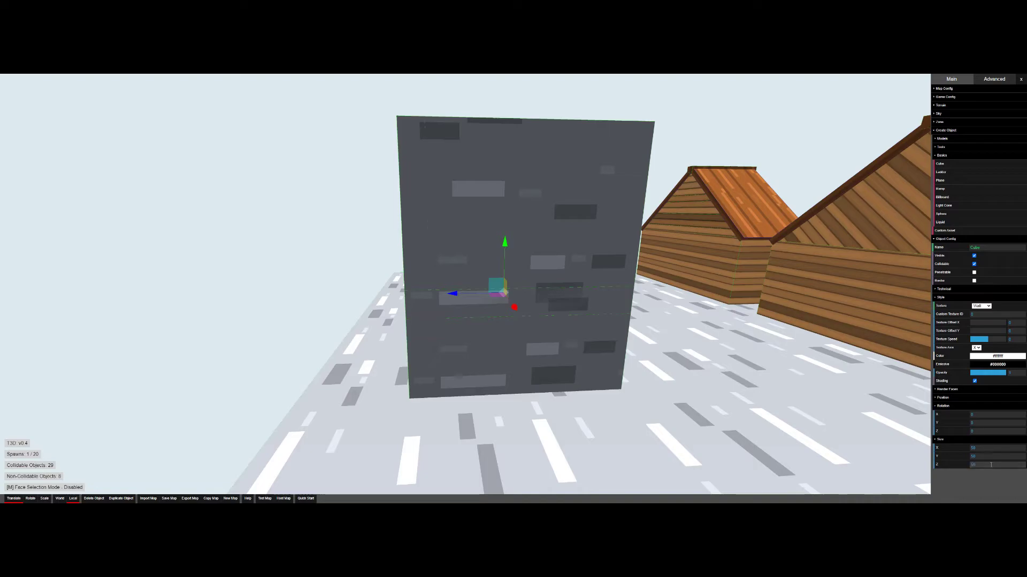
pyautogui.press('Return')
# Step: Reduce the upper box's X size slightly so that its front and back faces sit inside the base box
pyautogui.moveTo(353, 251); pyautogui.dragTo(474, 307, button='right')
pyautogui.press('a')
pyautogui.press('d')
pyautogui.press('w')
pyautogui.press('d')
pyautogui.press('a')
pyautogui.press('r')
pyautogui.press('a')
pyautogui.moveTo(492, 293); pyautogui.dragTo(487, 291)
pyautogui.press('d')
pyautogui.moveTo(488, 291); pyautogui.dragTo(471, 300, button='right')
pyautogui.press('s')
pyautogui.moveTo(480, 293); pyautogui.dragTo(479, 293)
pyautogui.click(591, 162)
pyautogui.press('d')
pyautogui.moveTo(591, 162); pyautogui.dragTo(543, 214, button='right')
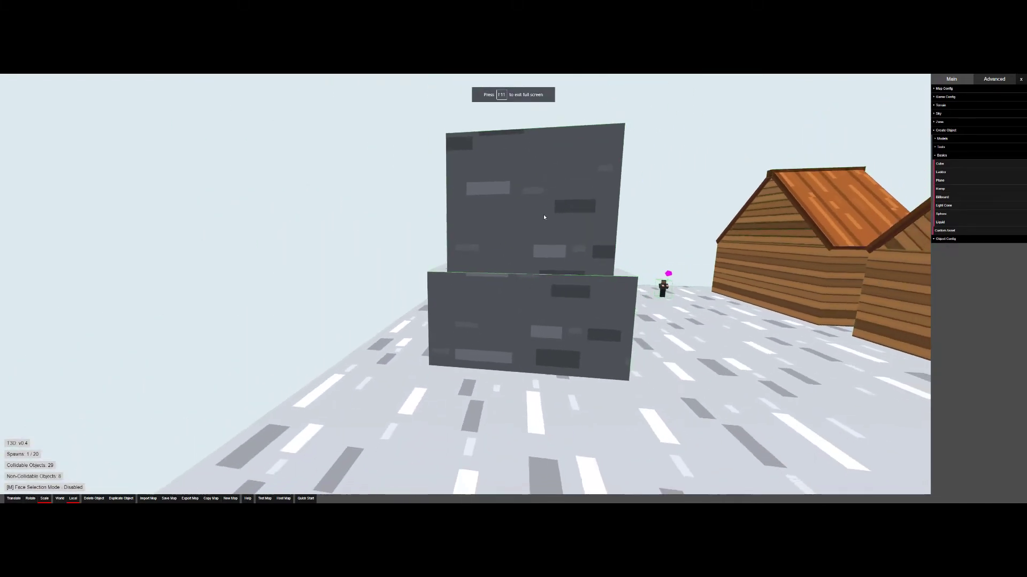
# Step: Rotate the upper box 45 degrees about the X axis, with an X rotation of -0.79
pyautogui.press('s')
pyautogui.click(543, 235)
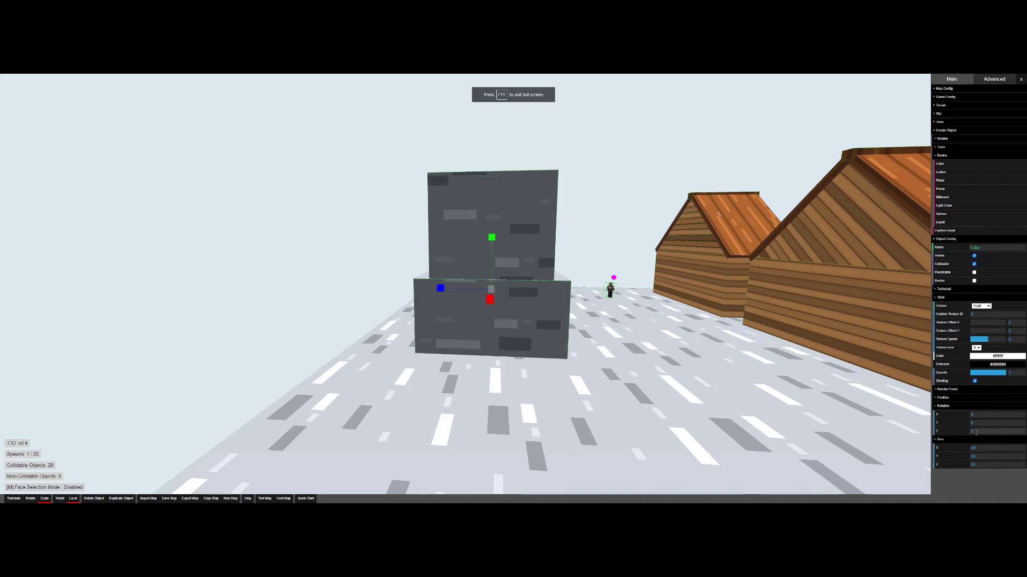
pyautogui.press('r')
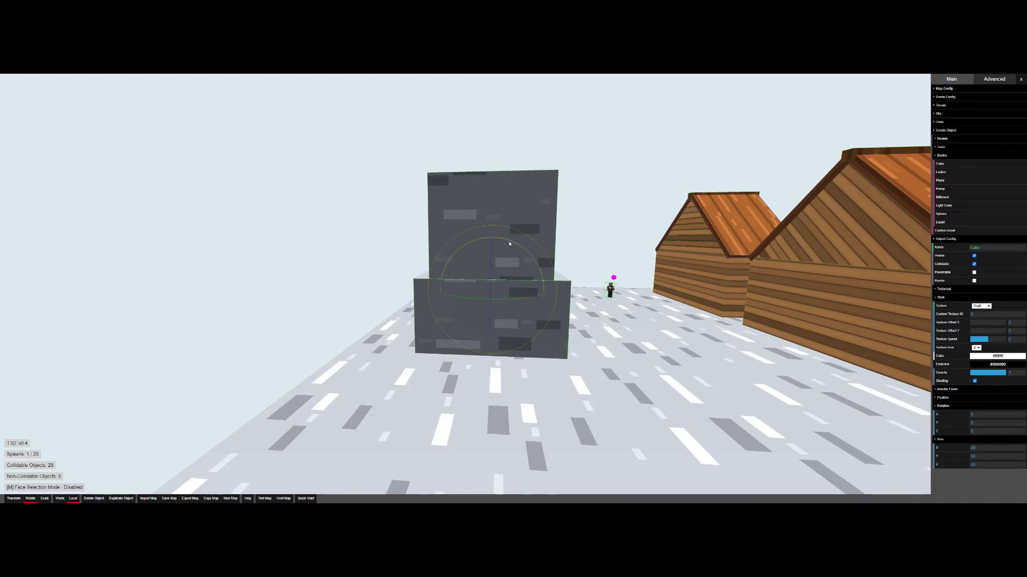
pyautogui.moveTo(509, 243); pyautogui.dragTo(521, 257)
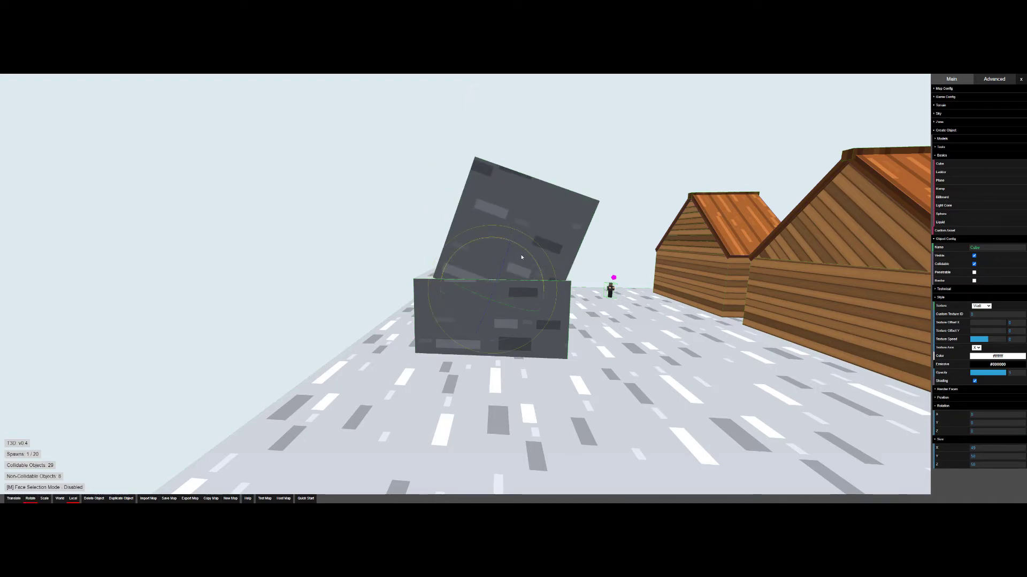
pyautogui.click(990, 415)
pyautogui.press('Return')
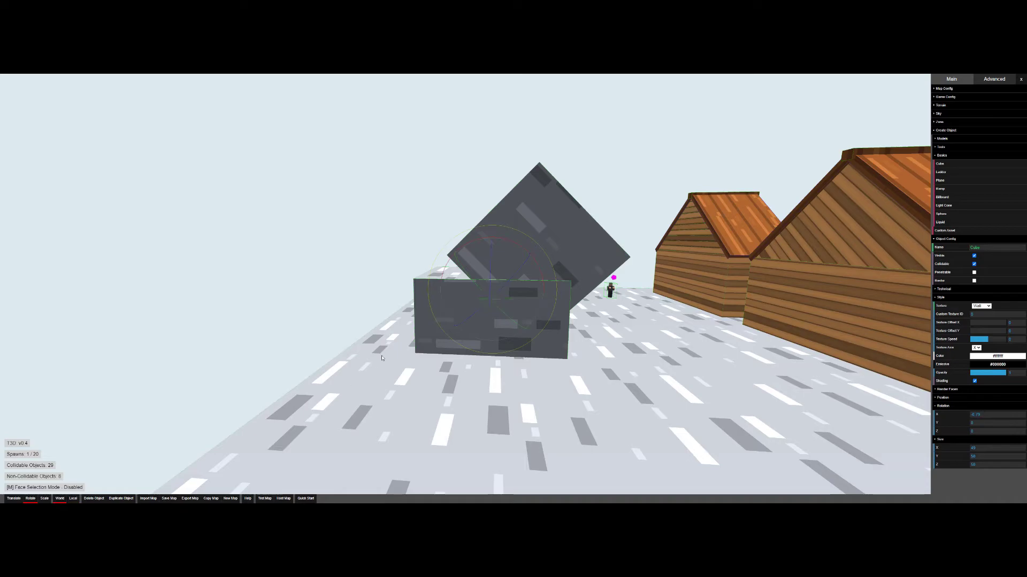
# Step: Sink the rotated box into the base box in world space and shift it sideways toward the base's center
pyautogui.press('t')
pyautogui.scroll(3, 501, 246)
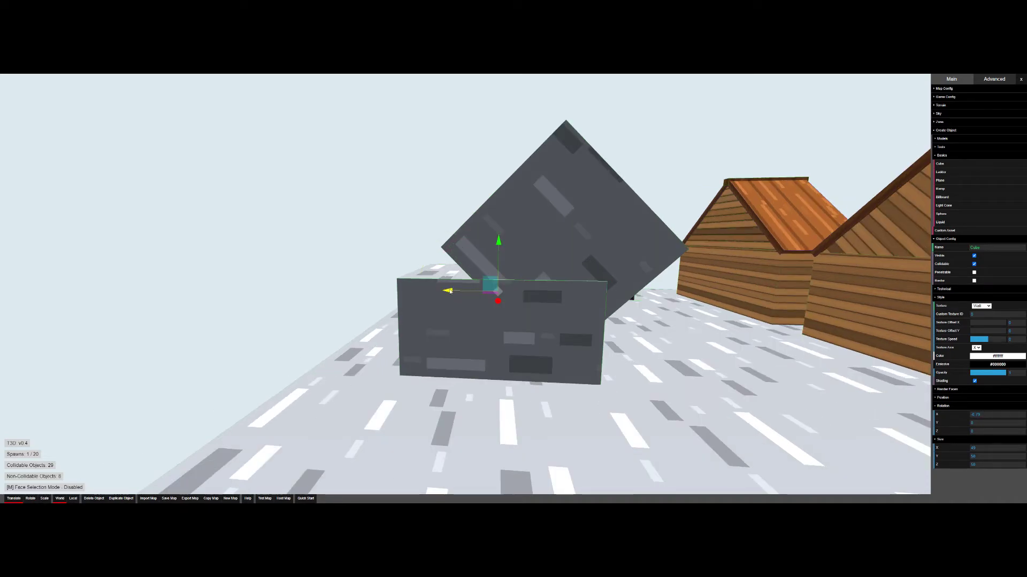
pyautogui.moveTo(496, 246); pyautogui.dragTo(495, 271)
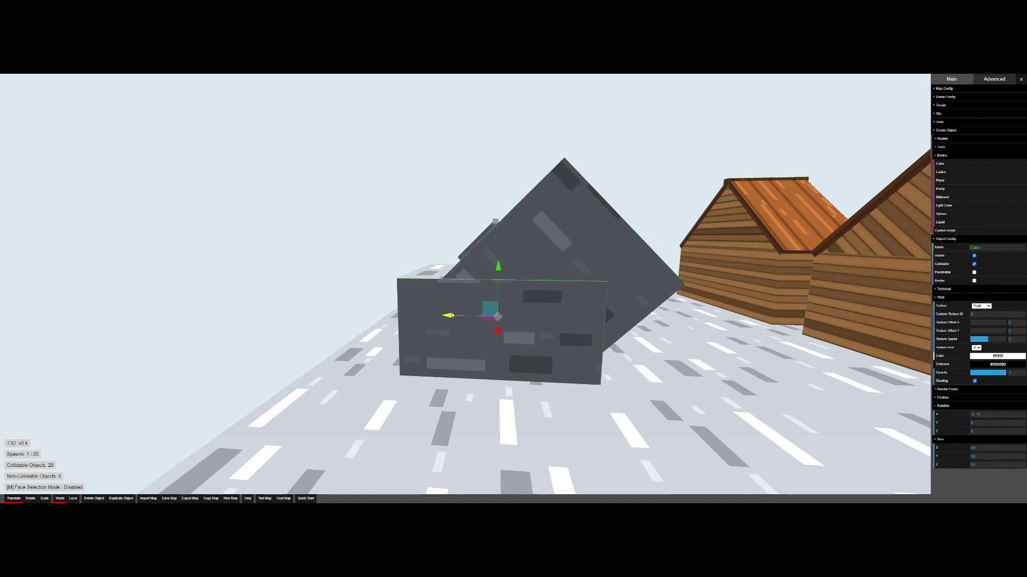
pyautogui.moveTo(450, 315); pyautogui.dragTo(411, 320)
# Step: Scale down the rotated box's Y and Z sizes to match the gable to the base box's width
pyautogui.press('s')
pyautogui.moveTo(486, 285); pyautogui.dragTo(480, 290)
pyautogui.moveTo(419, 282); pyautogui.dragTo(429, 295)
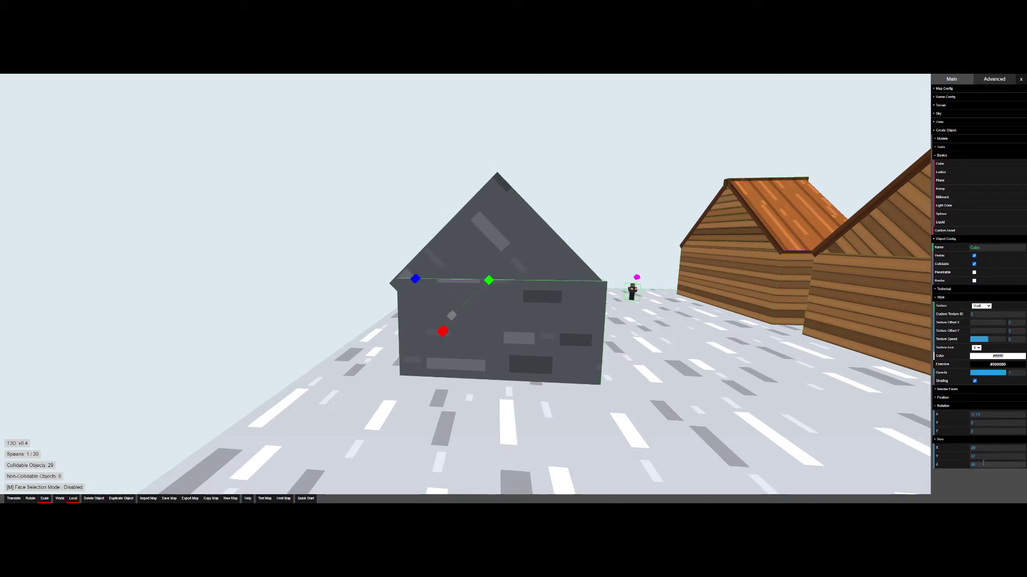
pyautogui.moveTo(489, 280); pyautogui.dragTo(487, 282)
# Step: Nudge the rotated box sideways and upward in world space so that the gable is centered on the base
pyautogui.click(13, 498)
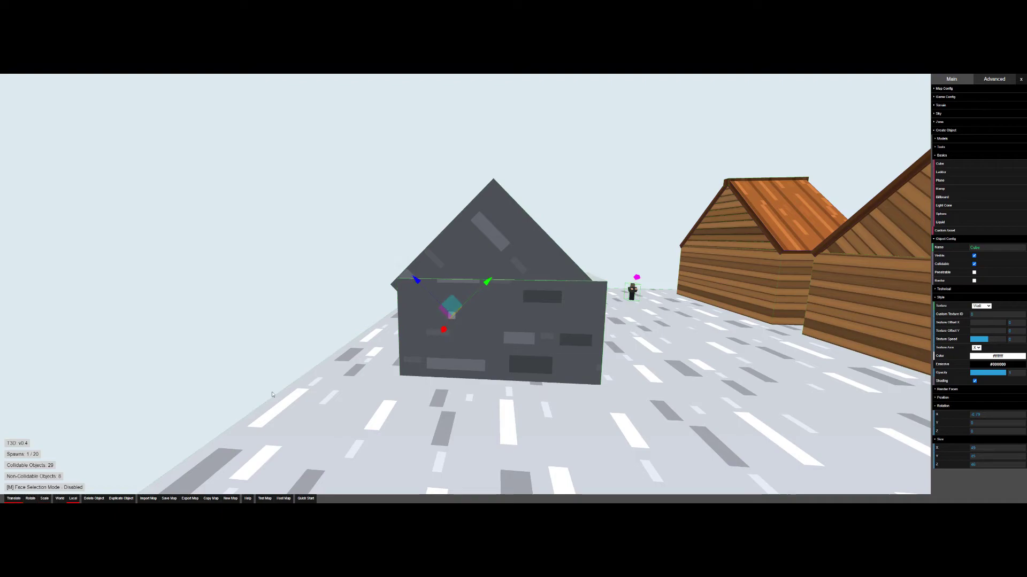
pyautogui.click(60, 499)
pyautogui.moveTo(413, 316); pyautogui.dragTo(419, 318)
pyautogui.moveTo(454, 279); pyautogui.dragTo(458, 273)
# Step: Duplicate the rotated gable box, flatten the copy's Z size into a thin roof panel, and place it along one gable slope
pyautogui.press('w')
pyautogui.moveTo(325, 236); pyautogui.dragTo(455, 333)
pyautogui.press('s')
pyautogui.press('w')
pyautogui.press('w')
pyautogui.press('a')
pyautogui.press('s')
pyautogui.press('3')
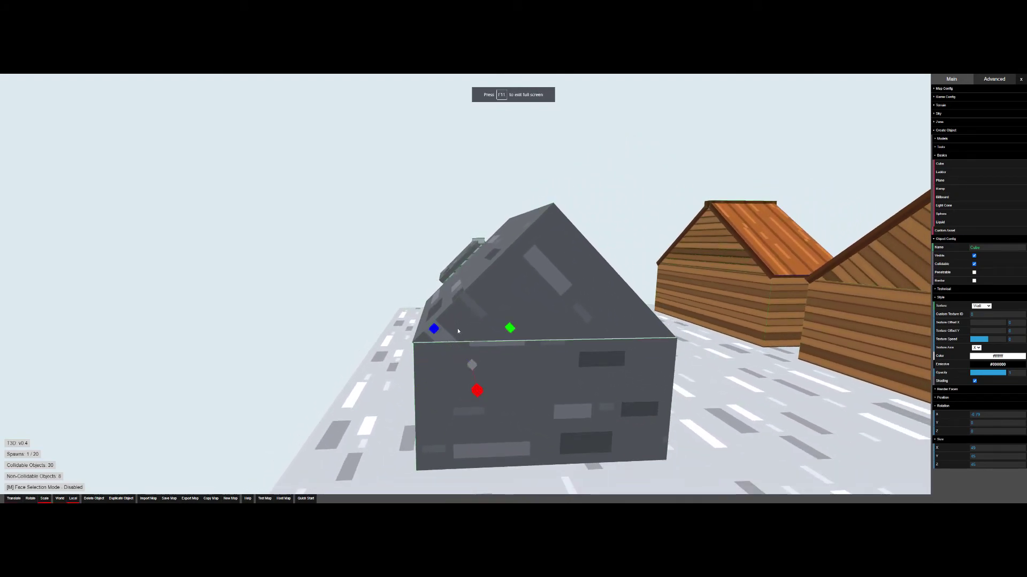
pyautogui.moveTo(577, 423); pyautogui.dragTo(577, 421)
pyautogui.press('1')
pyautogui.moveTo(438, 327); pyautogui.dragTo(401, 272)
pyautogui.press('3')
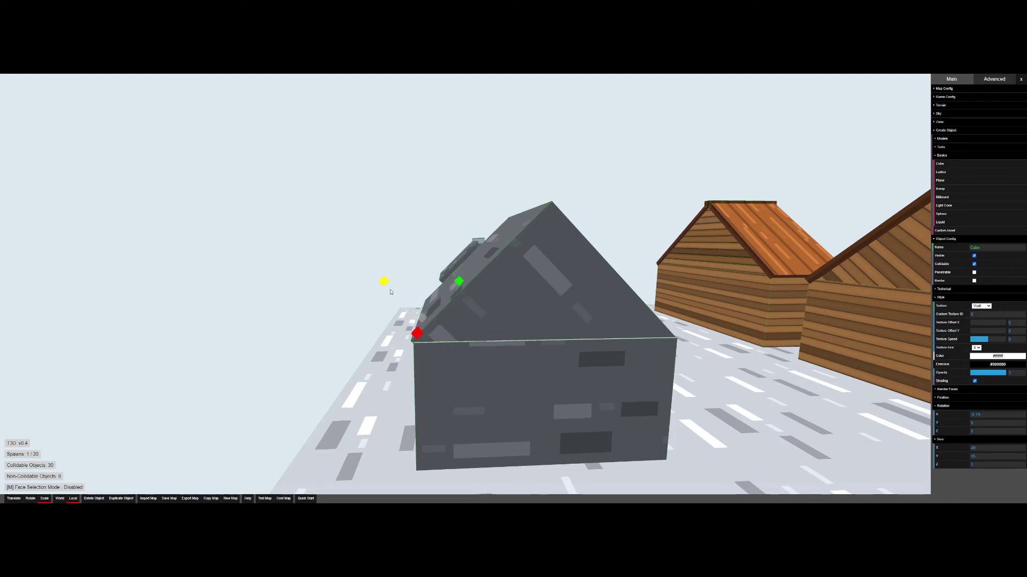
# Step: Lengthen the thin roof panel to an X size of 51 so that it overhangs the gable ends
pyautogui.moveTo(454, 316); pyautogui.dragTo(419, 330, button='right')
pyautogui.moveTo(404, 299); pyautogui.dragTo(406, 302)
pyautogui.press('w')
pyautogui.moveTo(480, 316); pyautogui.dragTo(529, 310, button='right')
pyautogui.press('a')
pyautogui.press('s')
pyautogui.press('w')
pyautogui.moveTo(504, 353); pyautogui.dragTo(494, 385, button='right')
# Step: Duplicate the roof panel, set the copy's X rotation to 0.79, and move it in world space onto the opposite slope
pyautogui.press('1')
pyautogui.press('w')
pyautogui.press('s')
pyautogui.hotkey('shift', 'r')
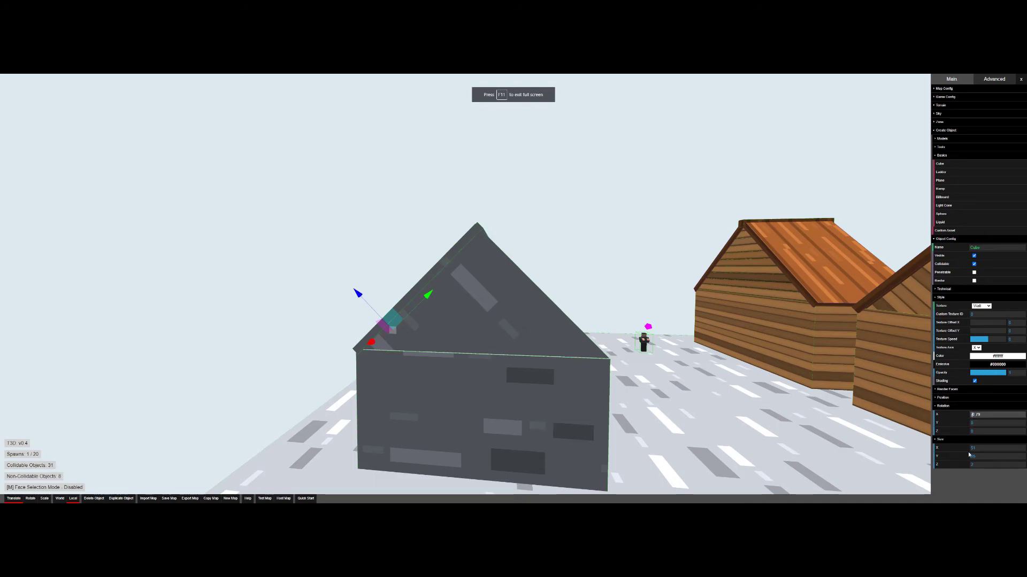
pyautogui.press('BackSpace')
pyautogui.press('Return')
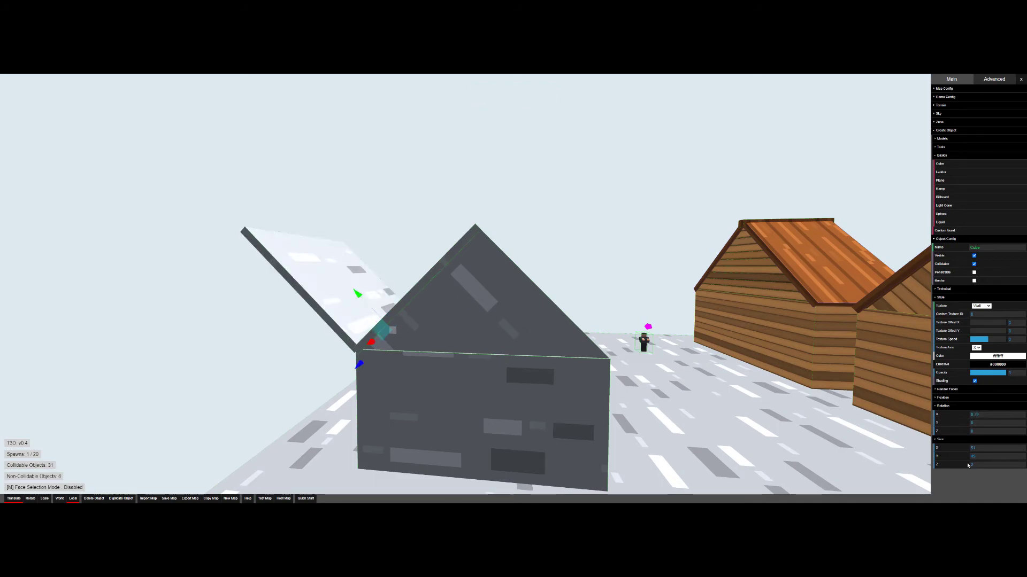
pyautogui.click(60, 499)
pyautogui.moveTo(344, 336); pyautogui.dragTo(526, 335)
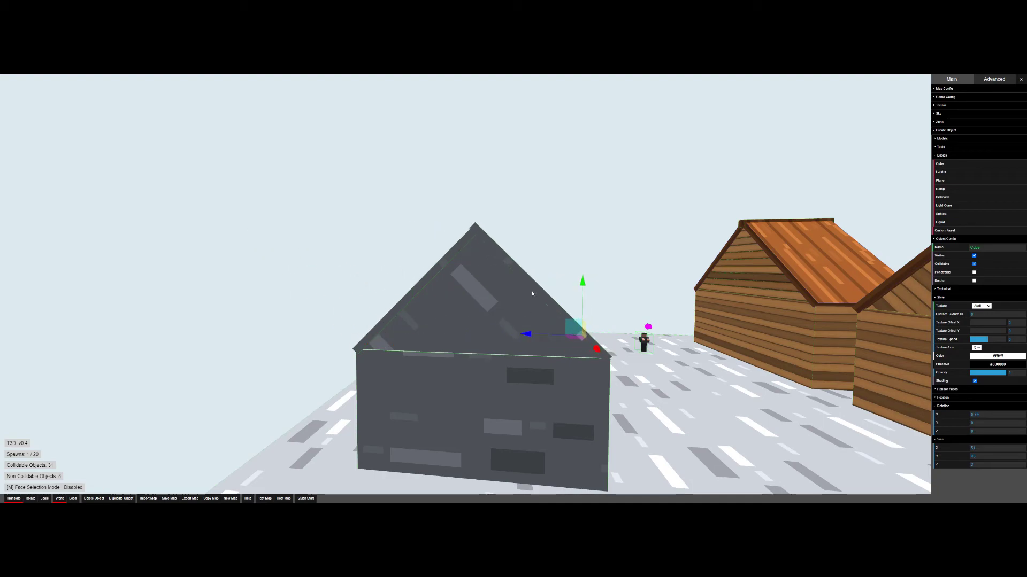
# Step: Duplicate the base box, raise the copy to the roof peak, and shrink it into a narrow ridge beam
pyautogui.press('Escape')
pyautogui.press('s')
pyautogui.moveTo(535, 302); pyautogui.dragTo(471, 345, button='right')
pyautogui.press('w')
pyautogui.click(473, 366)
pyautogui.press('s')
pyautogui.hotkey('ctrl', 'd')
pyautogui.moveTo(469, 342); pyautogui.dragTo(470, 204)
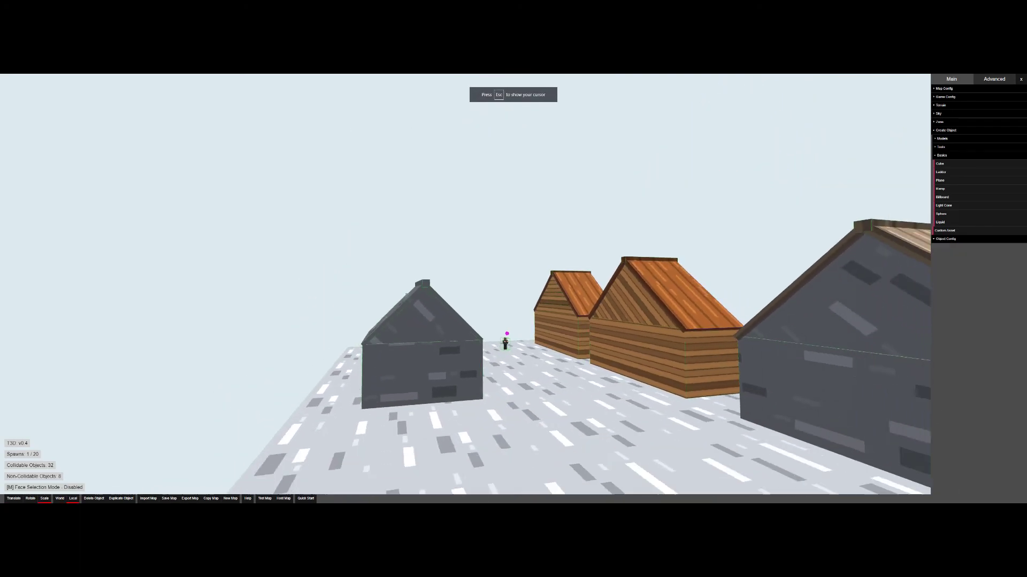
# Step: Apply the Lines texture to the rotated box that fills the gable of the new house
pyautogui.moveTo(421, 321); pyautogui.dragTo(421, 329, button='right')
pyautogui.press('s')
pyautogui.click(422, 331)
pyautogui.click(454, 234)
pyautogui.press('w')
pyautogui.moveTo(454, 233); pyautogui.dragTo(440, 263, button='right')
pyautogui.press('s')
pyautogui.press('d')
pyautogui.press('w')
pyautogui.click(259, 277)
pyautogui.press('a')
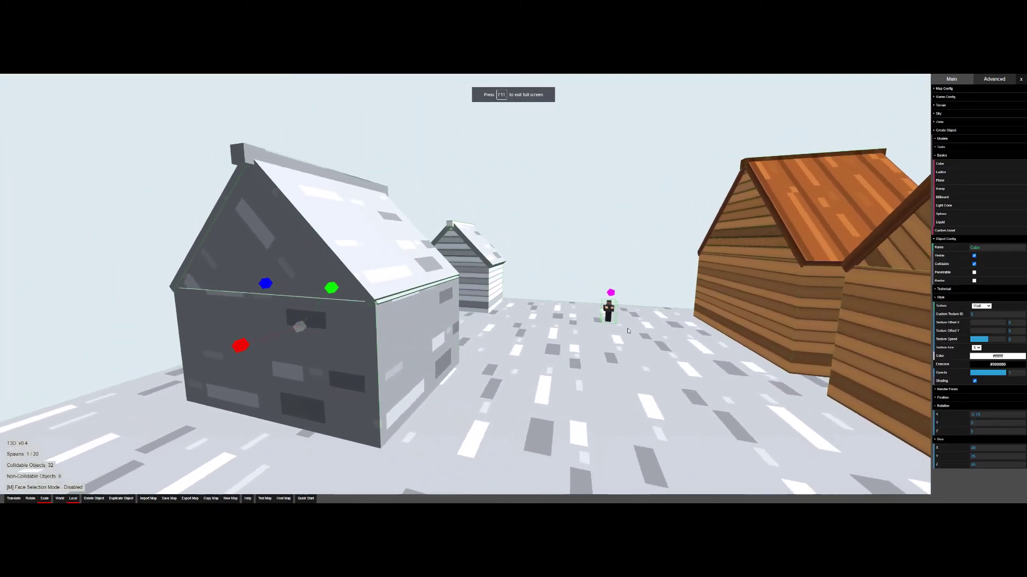
pyautogui.click(977, 308)
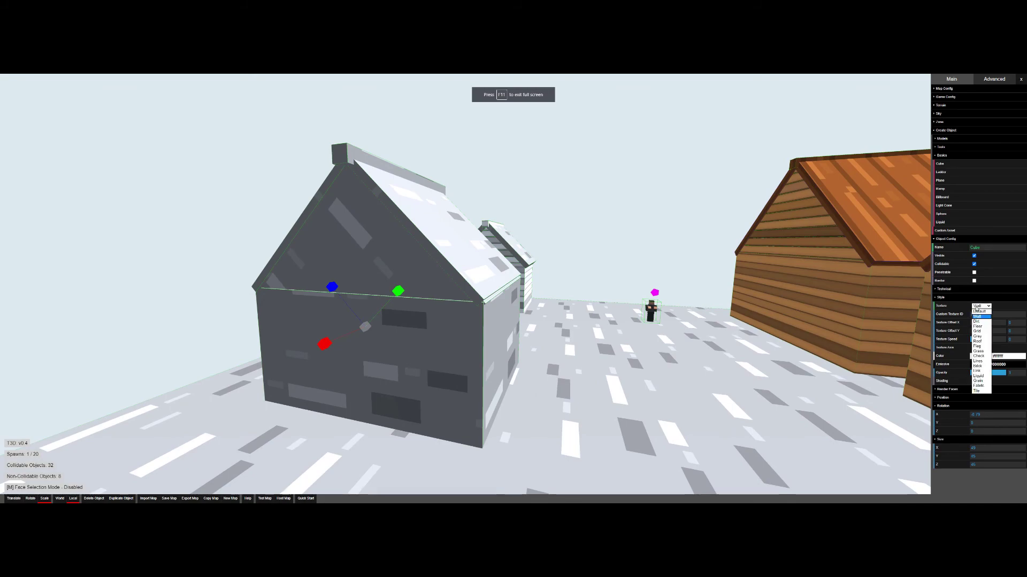
pyautogui.click(981, 361)
# Step: Apply the Lines texture to the base box so that its walls have siding like the gable
pyautogui.click(455, 342)
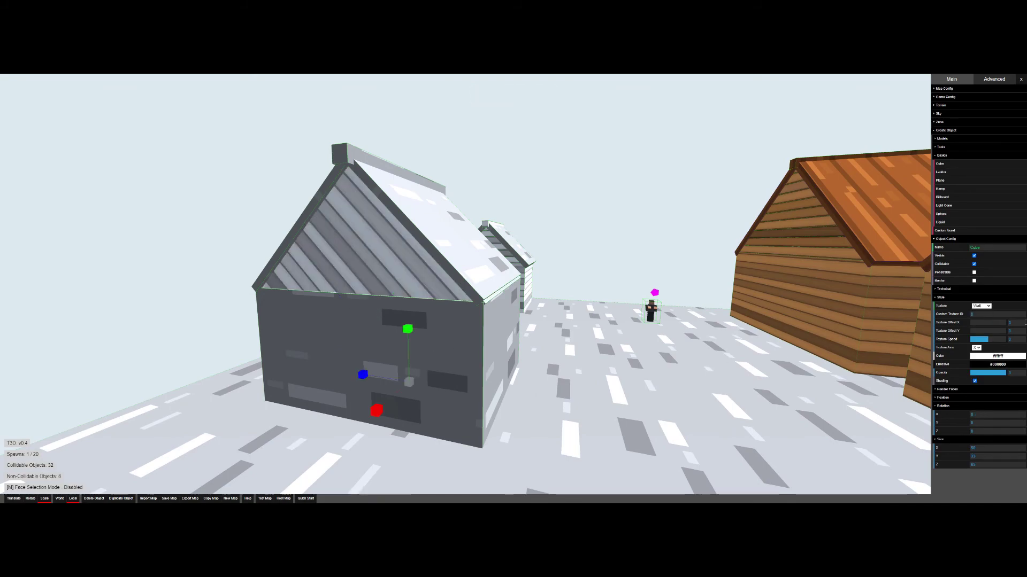
pyautogui.click(981, 306)
pyautogui.click(981, 361)
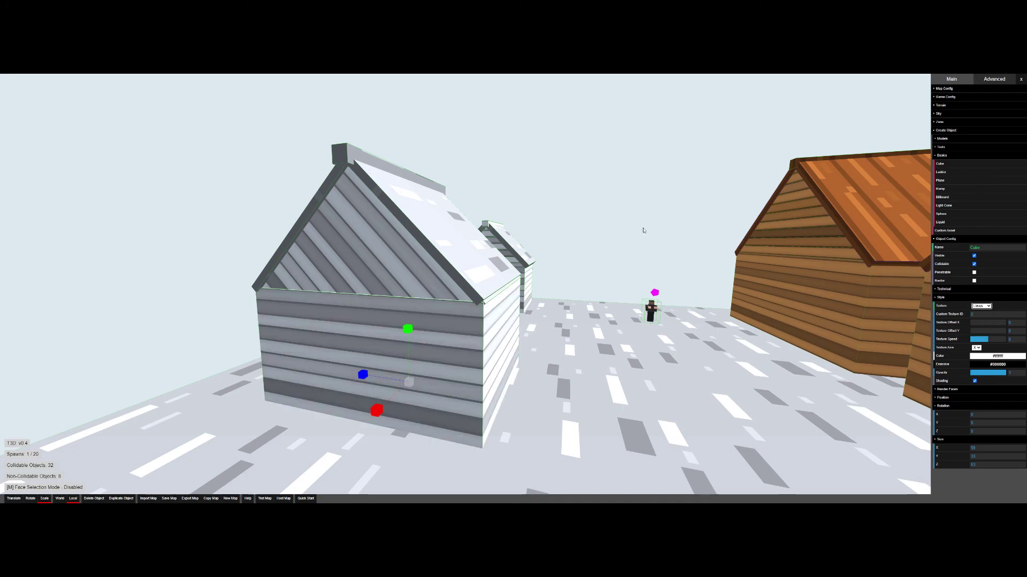
pyautogui.click(676, 242)
pyautogui.press('a')
pyautogui.moveTo(676, 243); pyautogui.dragTo(444, 283)
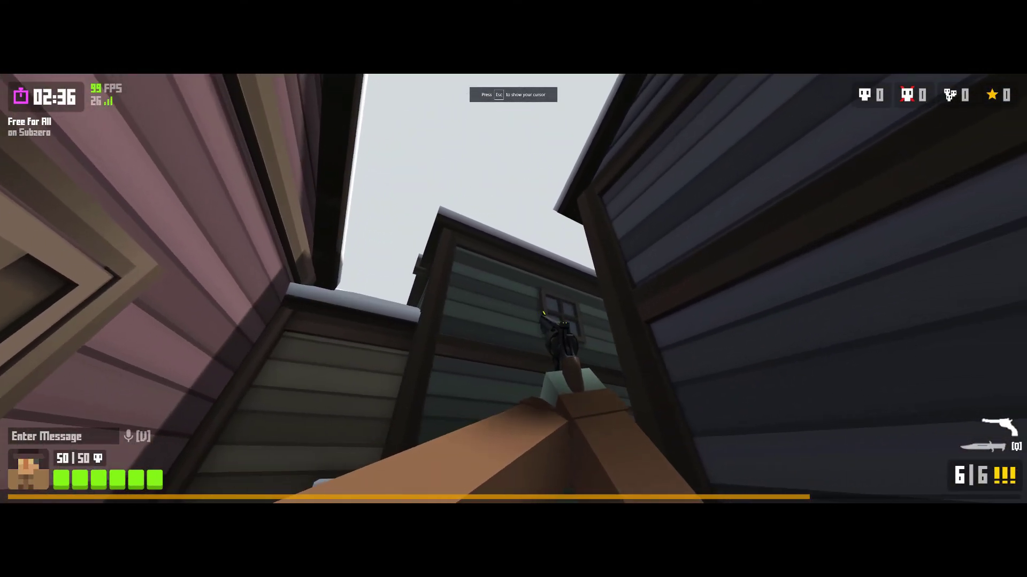
pyautogui.rightClick(514, 288)
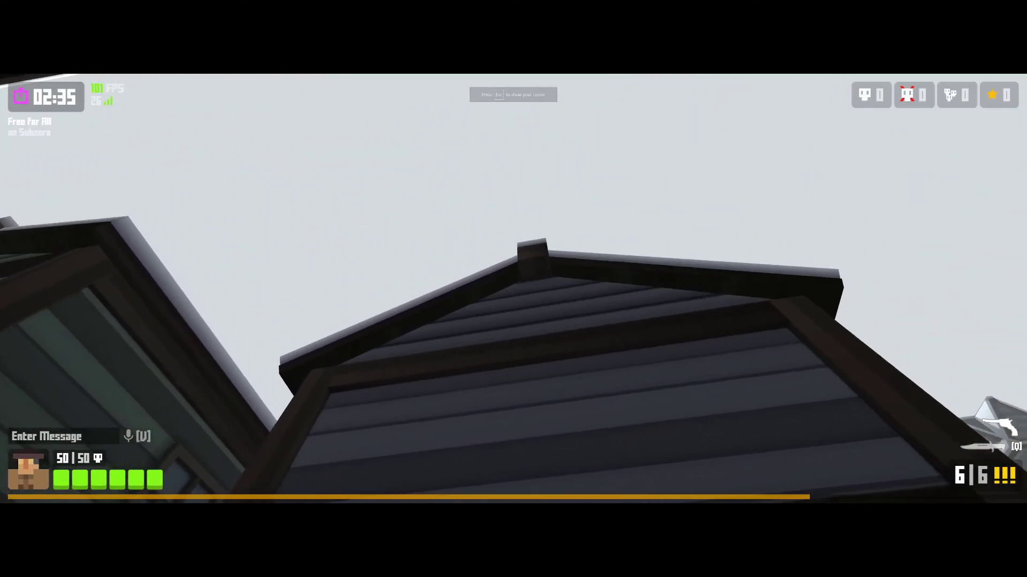
pyautogui.click(514, 289)
pyautogui.press('r')
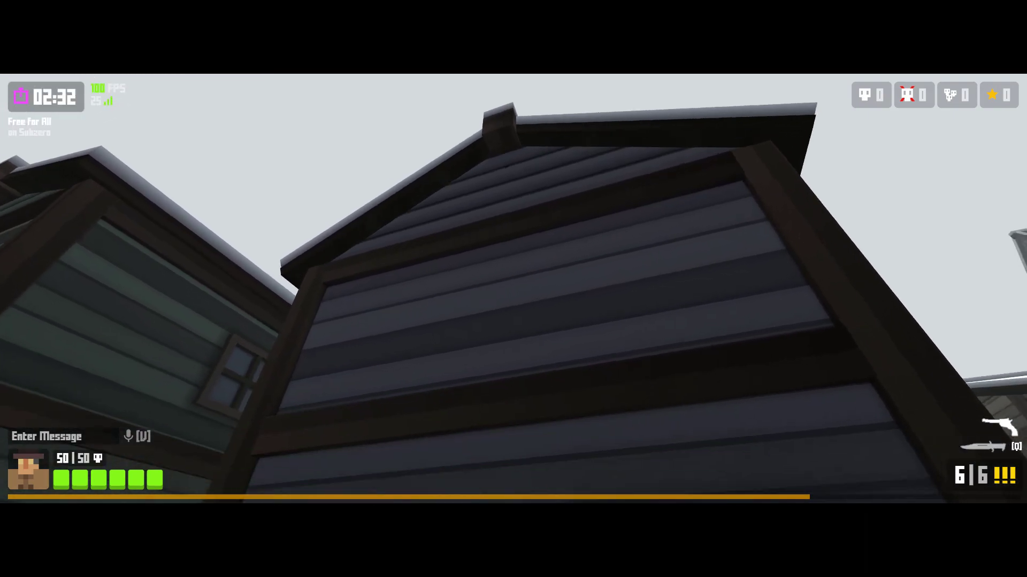
pyautogui.click(513, 289)
pyautogui.click(514, 288)
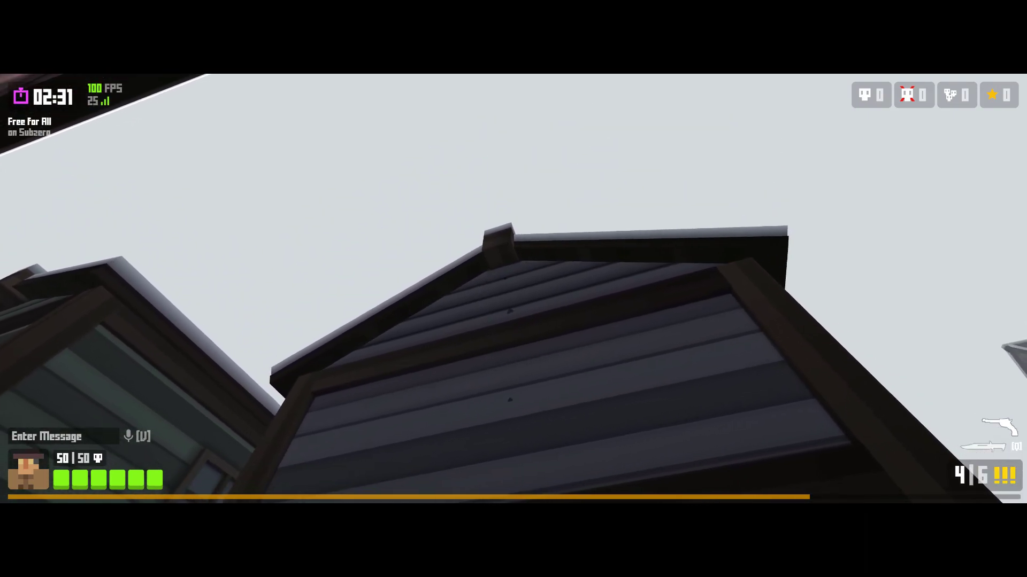
pyautogui.click(514, 289)
pyautogui.click(513, 289)
pyautogui.press('r')
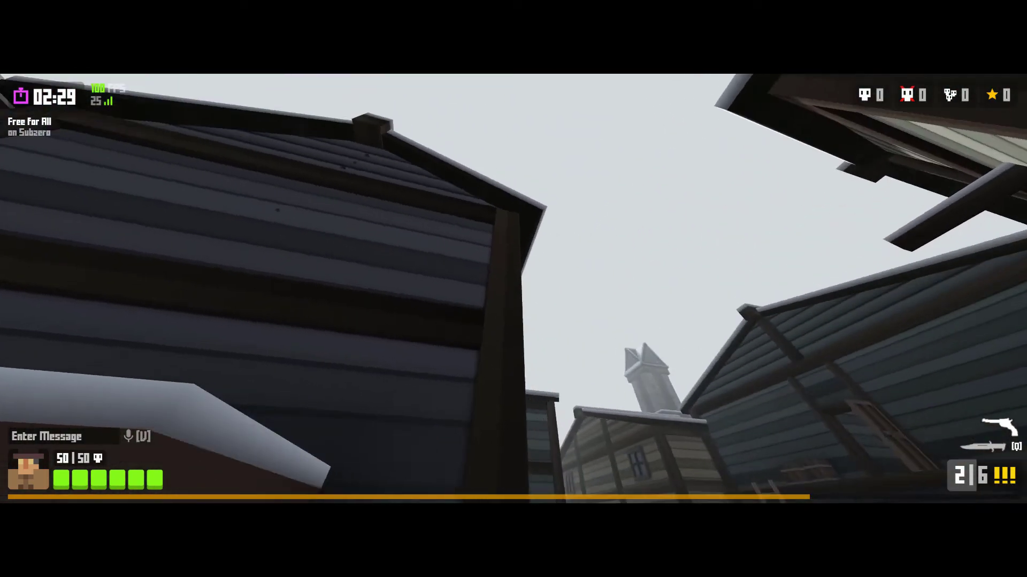
pyautogui.click(514, 288)
pyautogui.press('r')
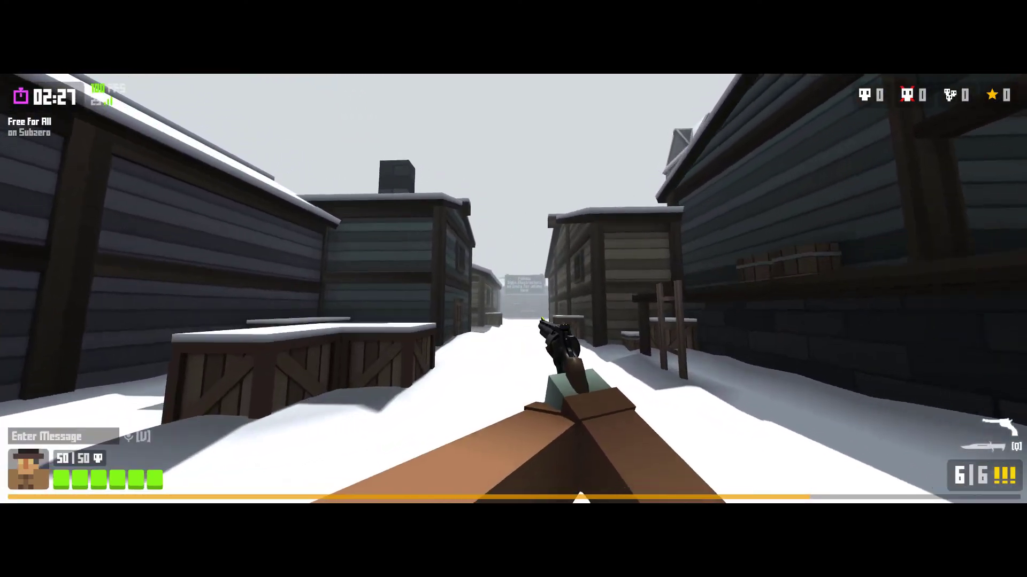
pyautogui.press('w')
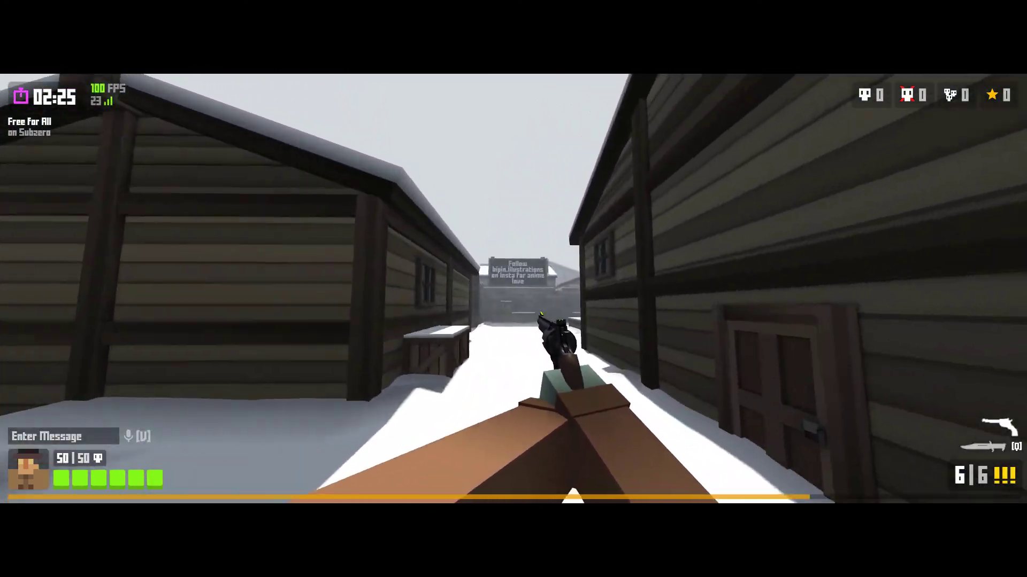